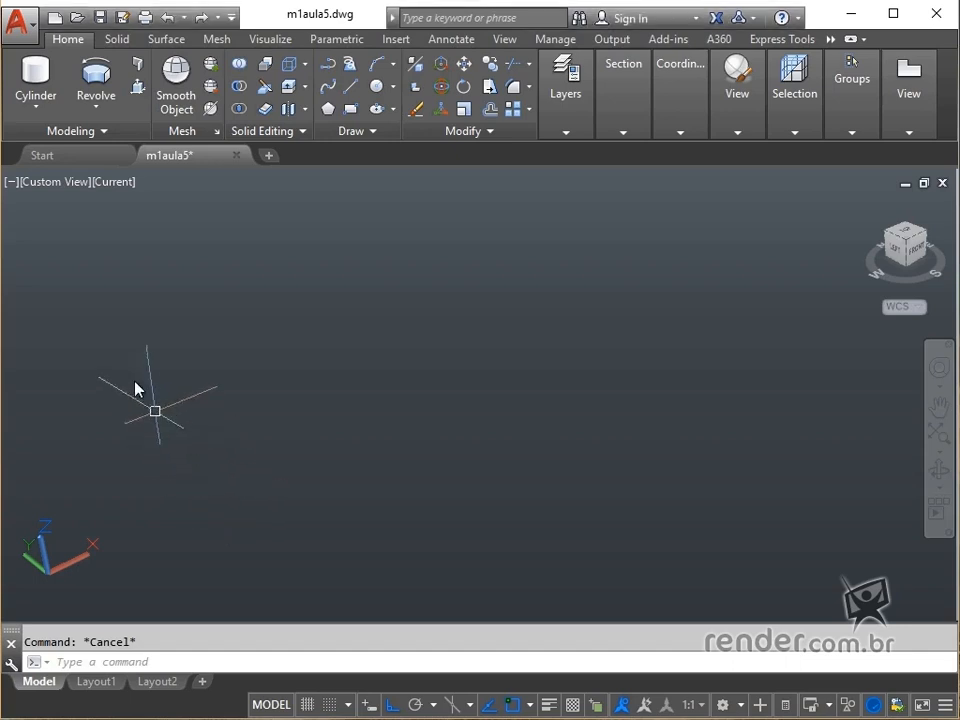
# Create a vertical solid cylinder with a base radius of 4 and a height of 120
pyautogui.click(36, 106)
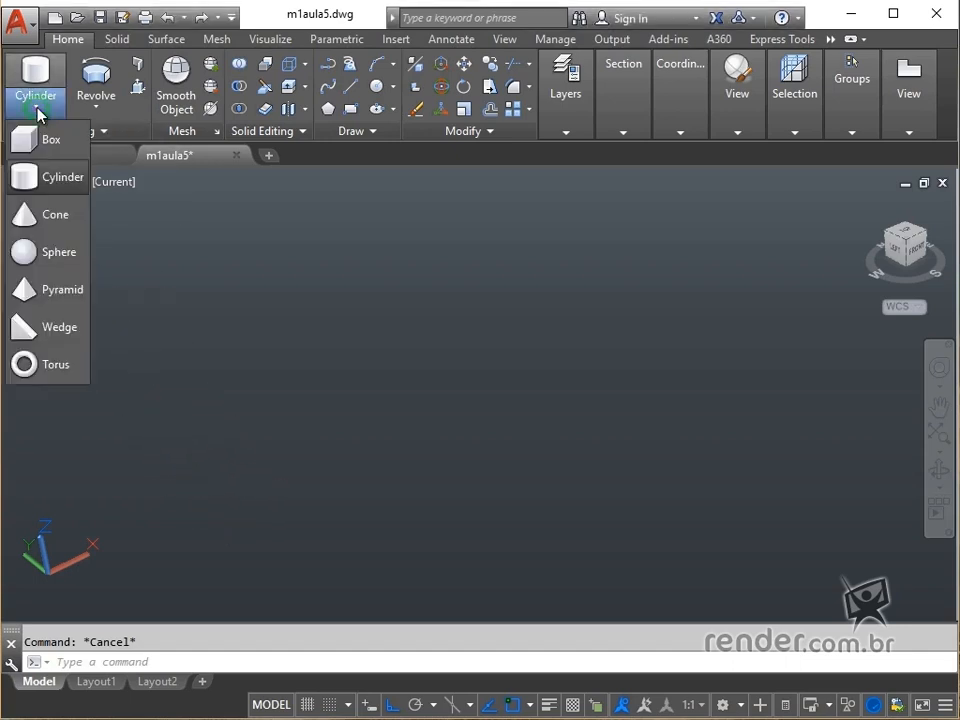
pyautogui.click(52, 177)
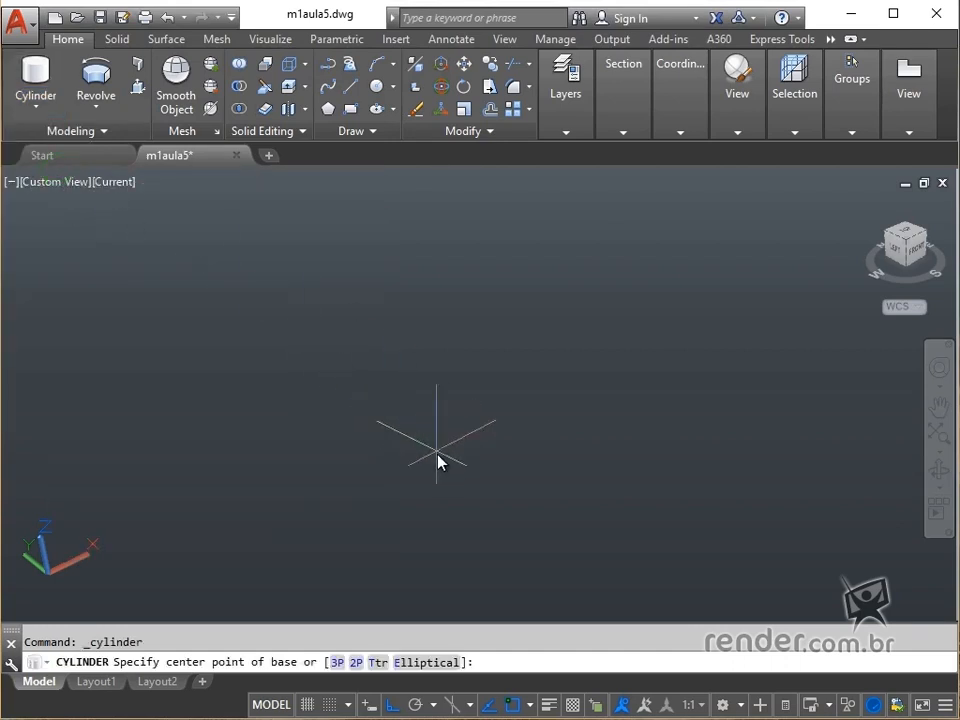
pyautogui.click(453, 586)
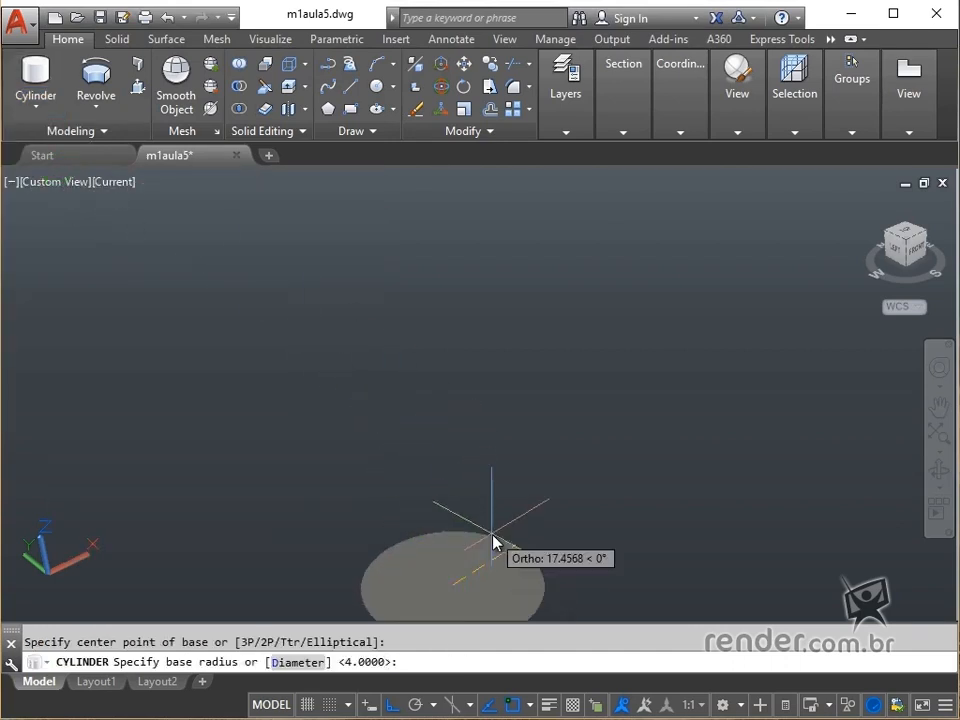
pyautogui.write('4')
pyautogui.press('Return')
pyautogui.write('120')
pyautogui.press('Return')
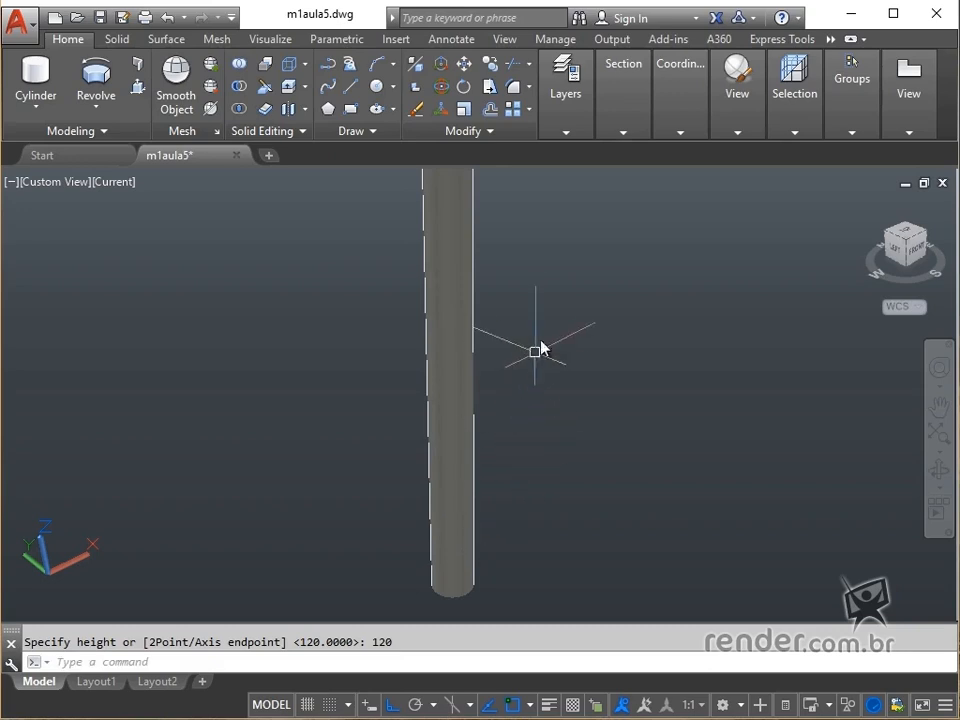
# Start a helix with its base centre offset @0,0,4 from the centre of the cylinder's top face
pyautogui.moveTo(511, 275); pyautogui.dragTo(432, 587, button='middle')
pyautogui.moveTo(386, 324); pyautogui.dragTo(657, 507, button='middle')
pyautogui.scroll(5, 349, 354)
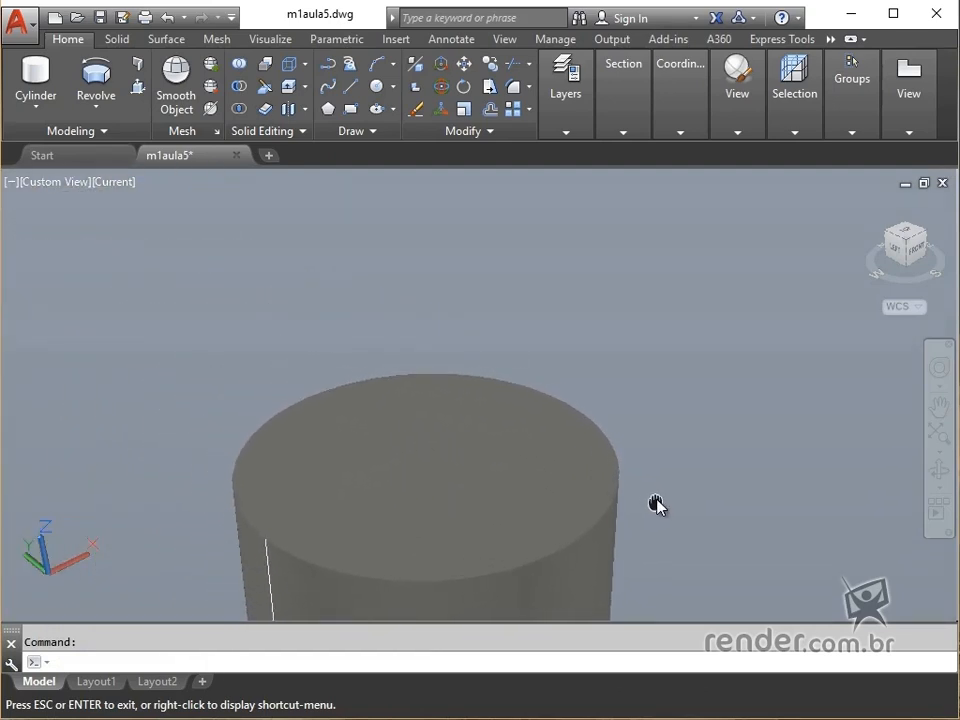
pyautogui.press('Escape')
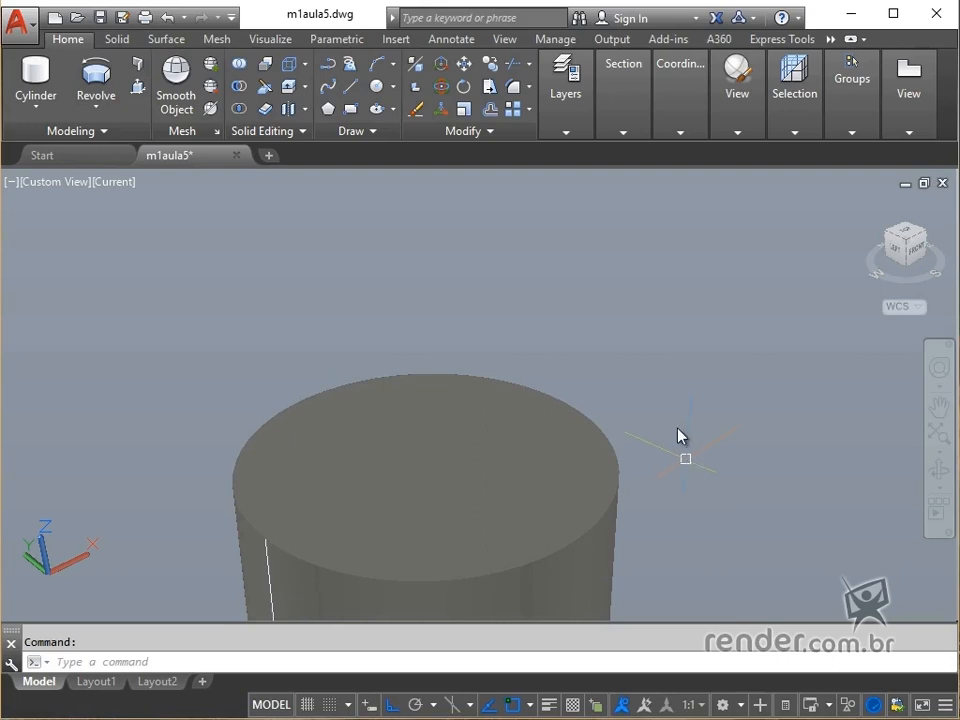
pyautogui.click(369, 131)
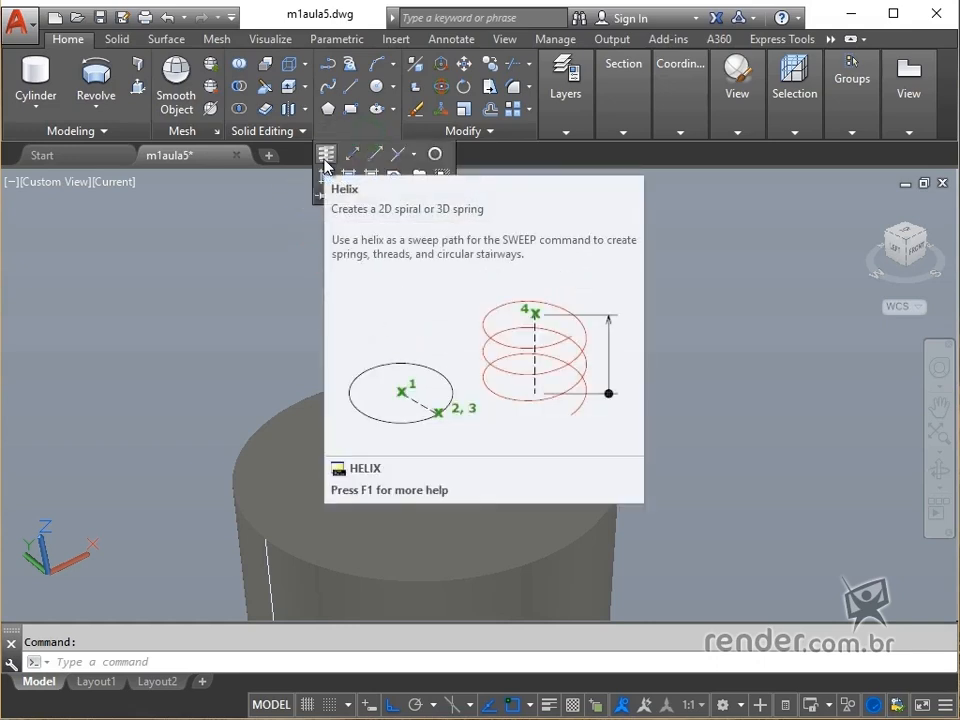
pyautogui.click(326, 156)
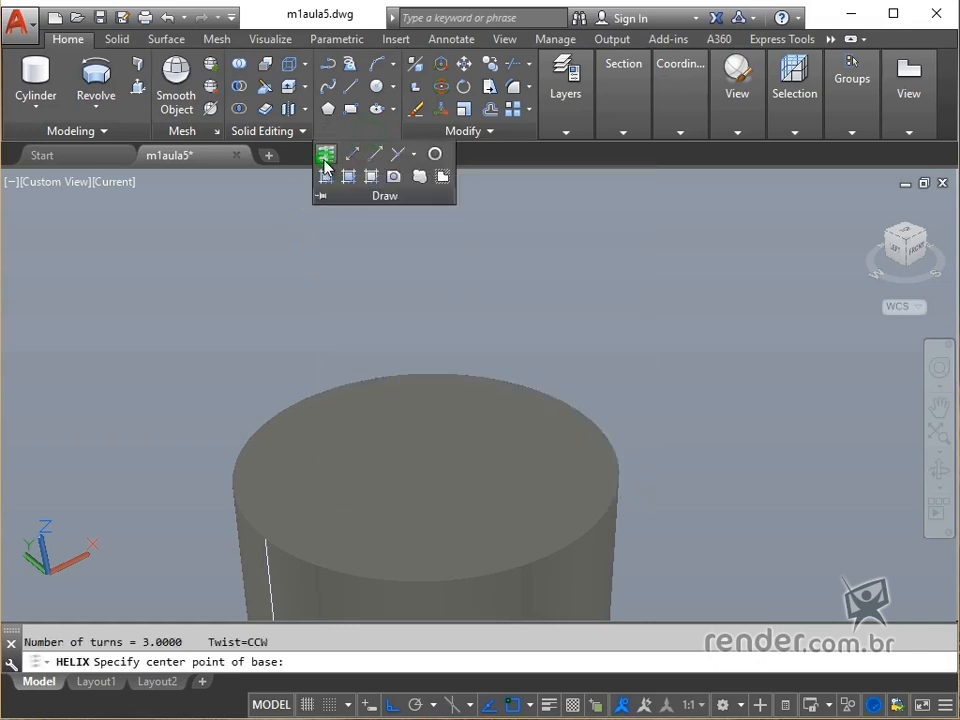
pyautogui.keyDown('shift'); pyautogui.rightClick(531, 213); pyautogui.keyUp('shift')
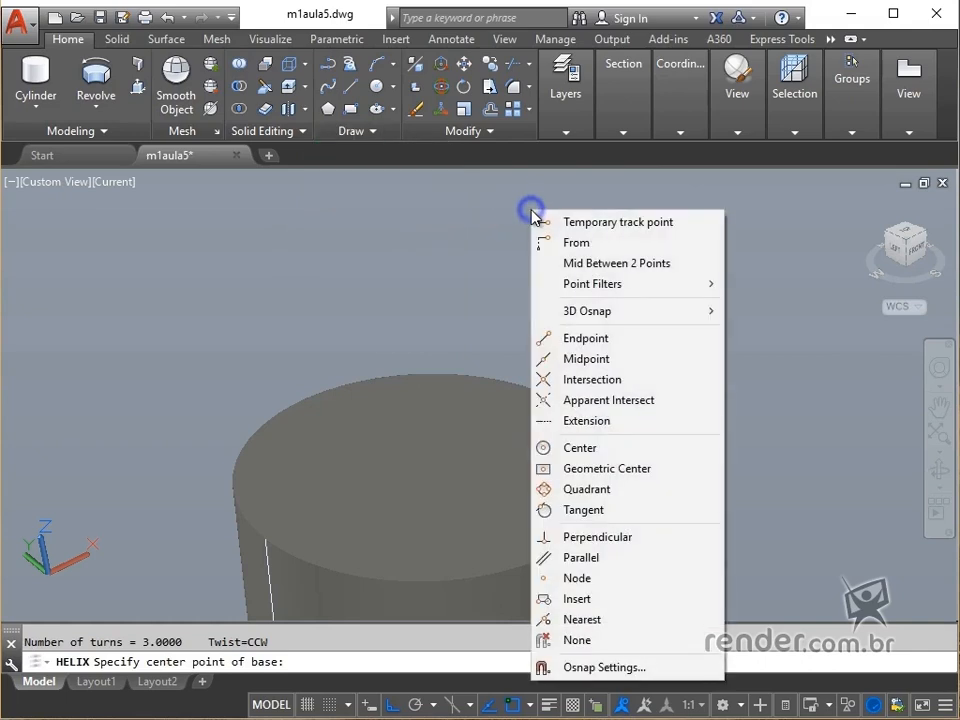
pyautogui.click(612, 243)
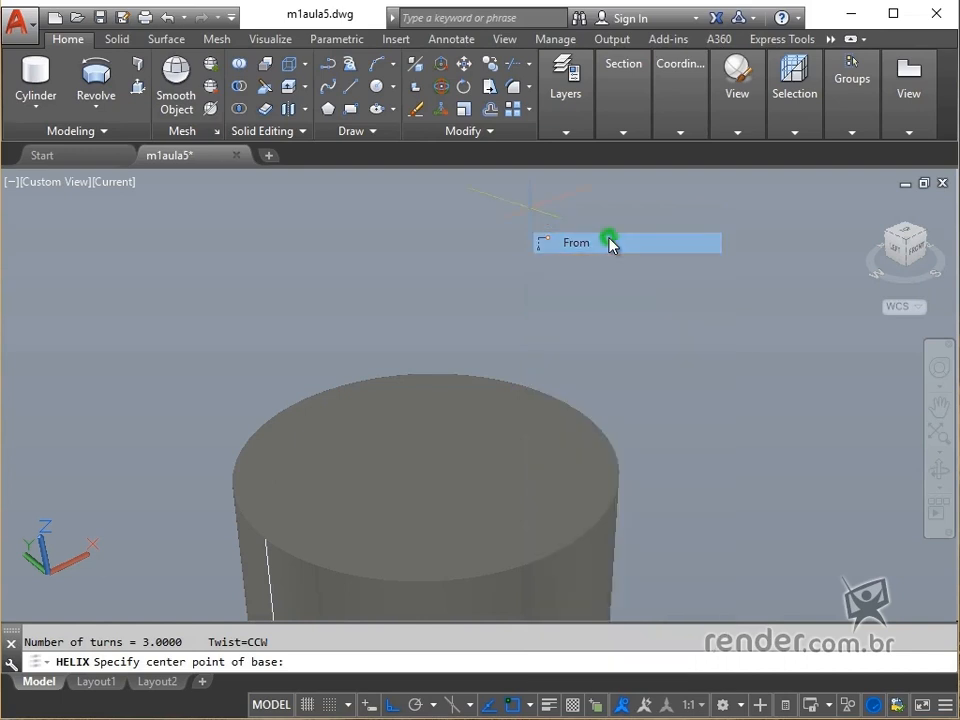
pyautogui.click(425, 467)
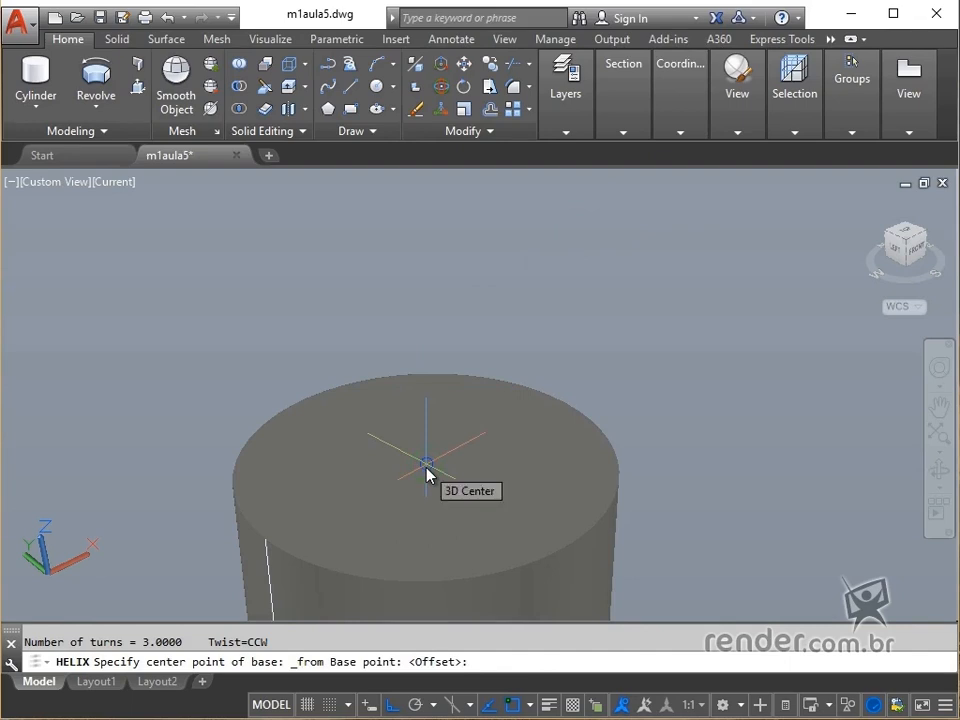
pyautogui.write('@0,0,4')
pyautogui.press('Return')
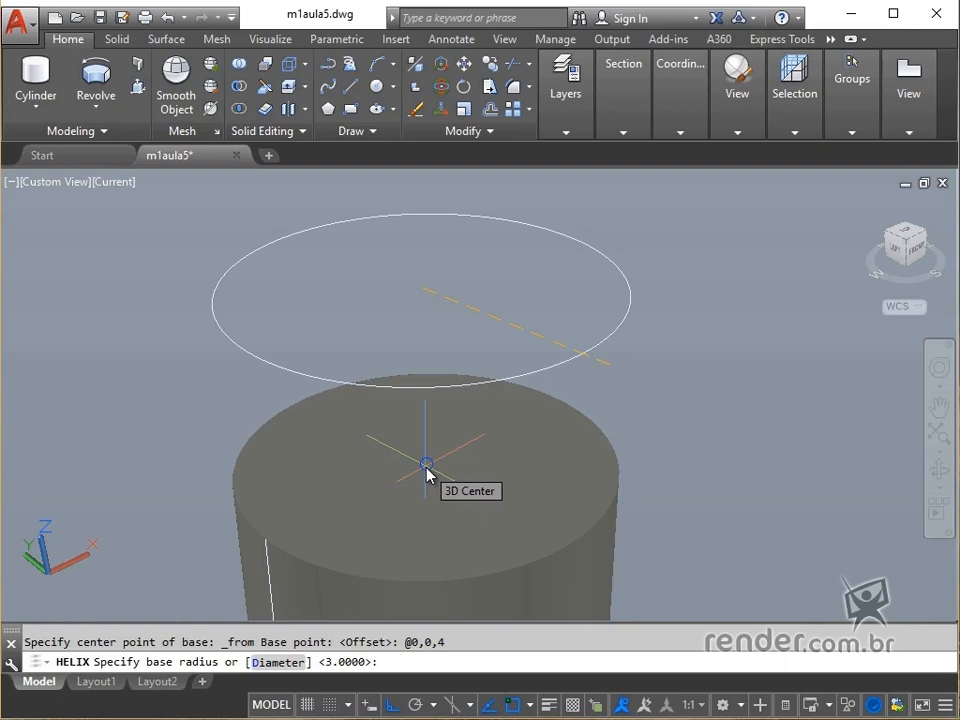
# Define the helix with base and top radii of 3, 2 turns and a height of -64
pyautogui.write('3')
pyautogui.press('Return')
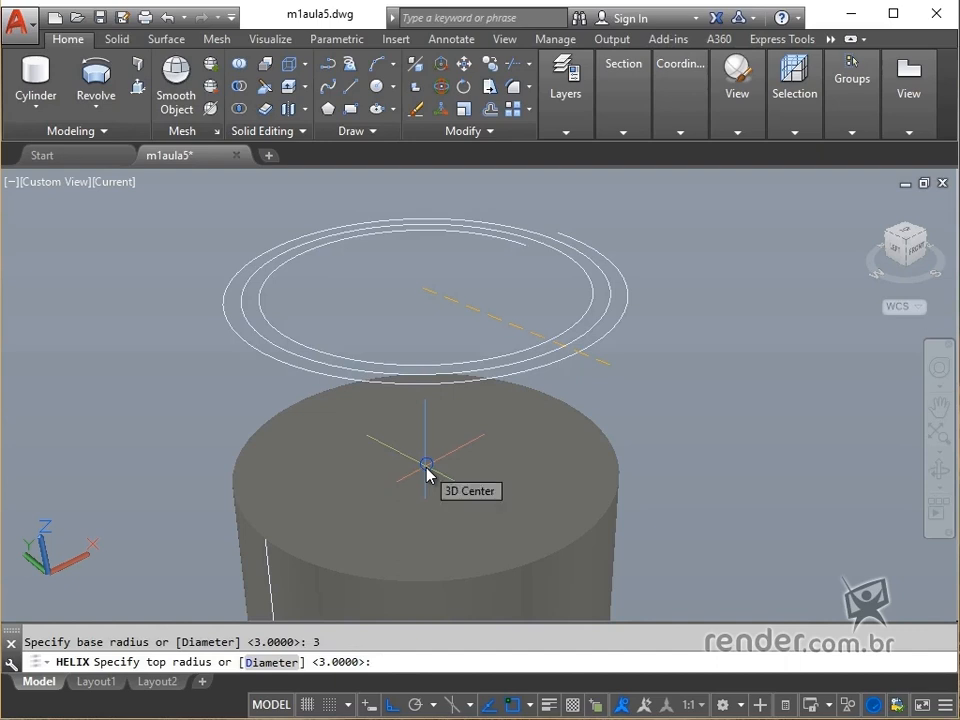
pyautogui.press('Return')
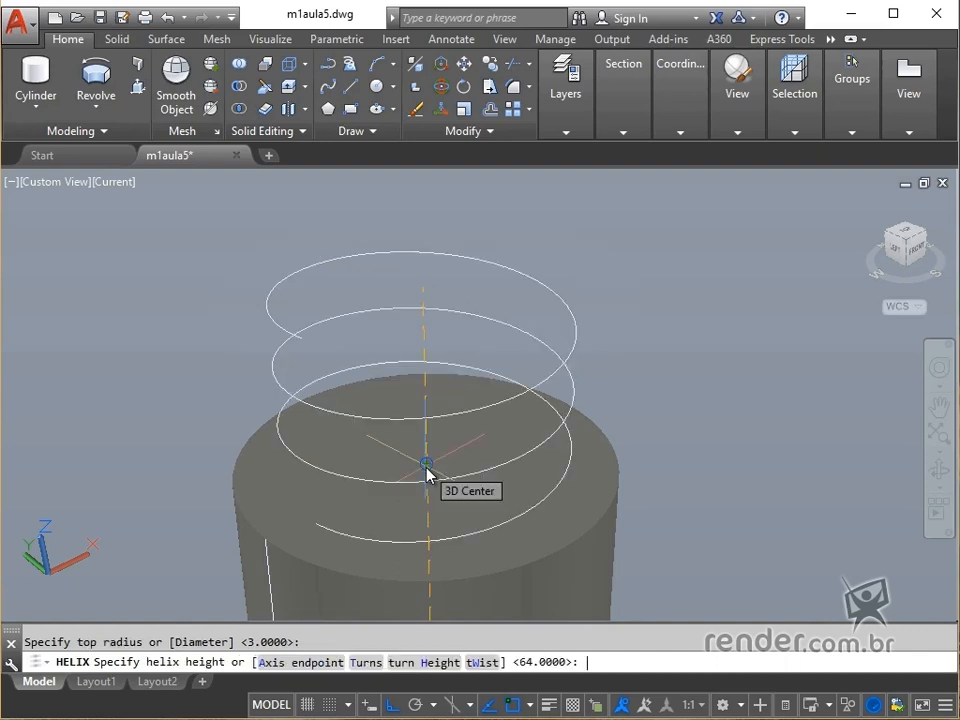
pyautogui.write('t')
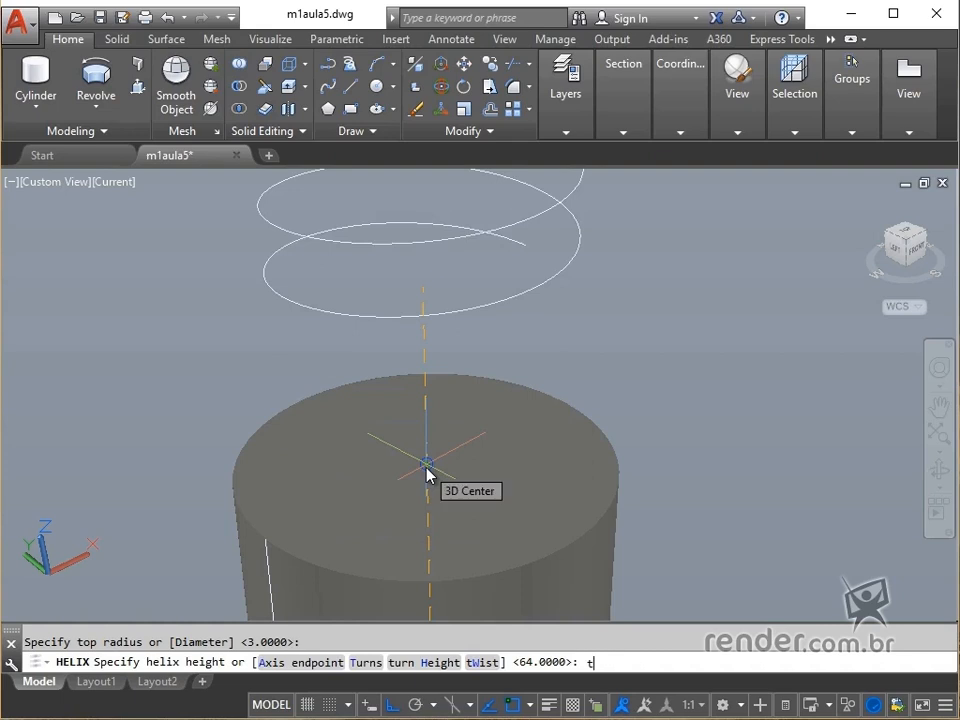
pyautogui.press('Return')
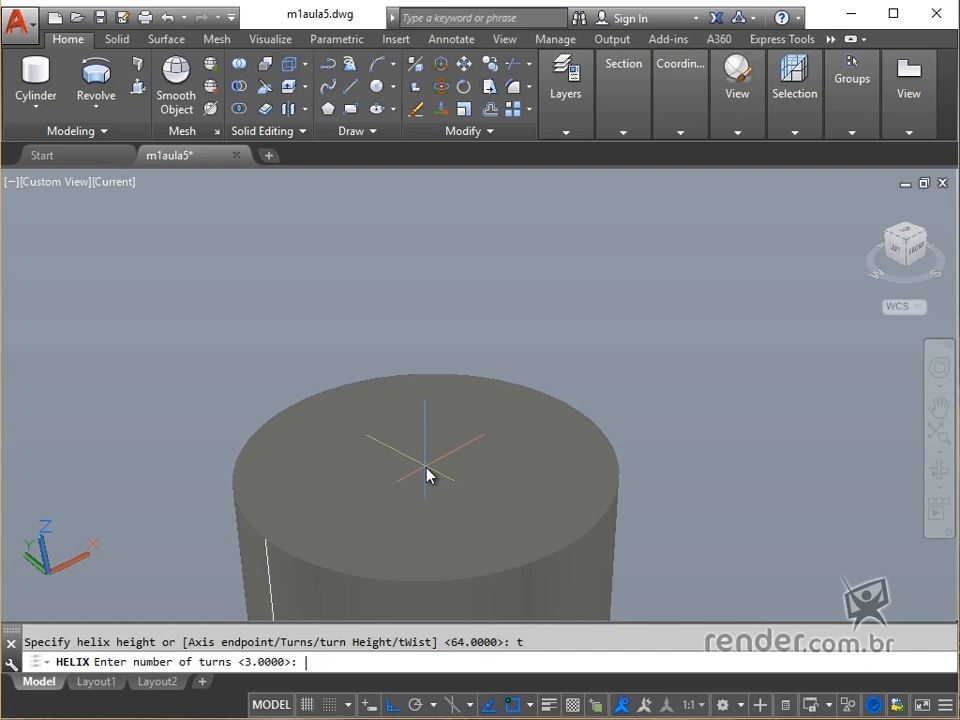
pyautogui.write('2')
pyautogui.press('Return')
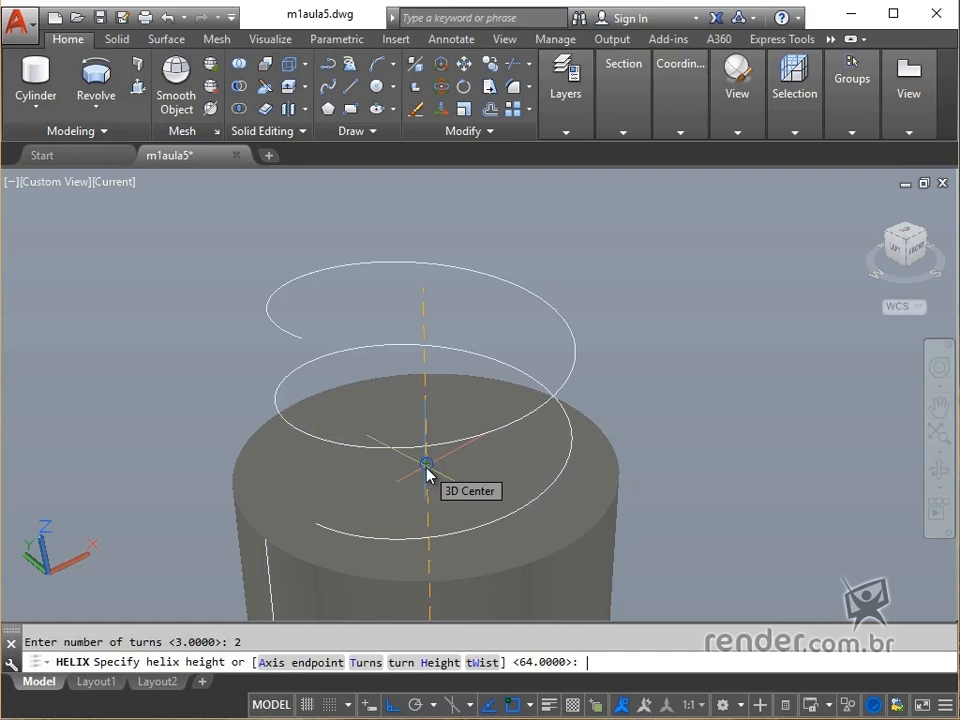
pyautogui.write('-64')
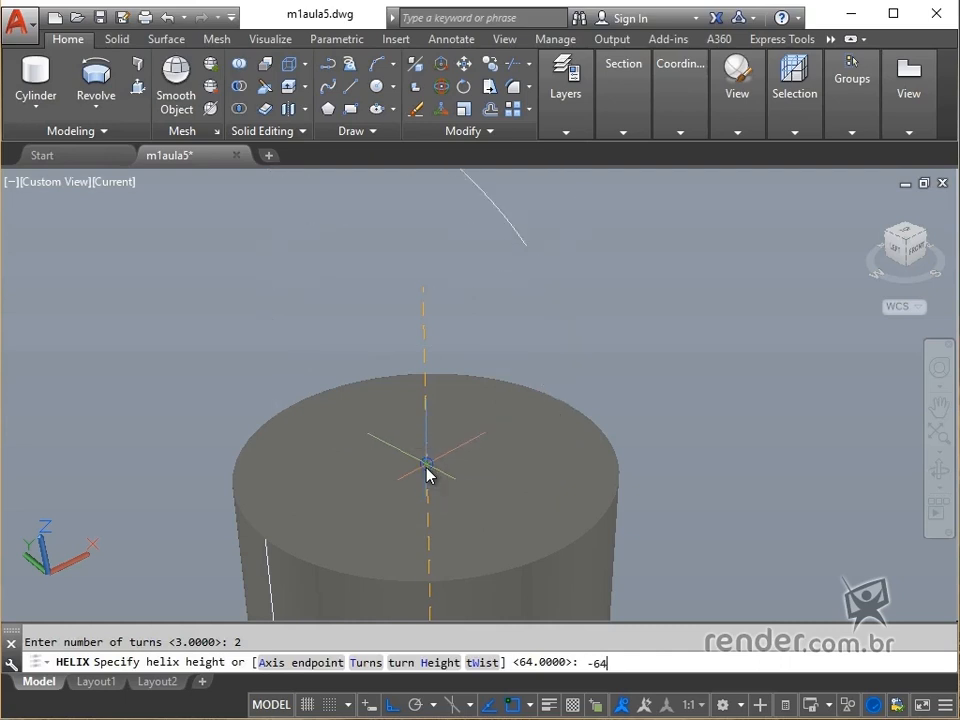
pyautogui.press('Return')
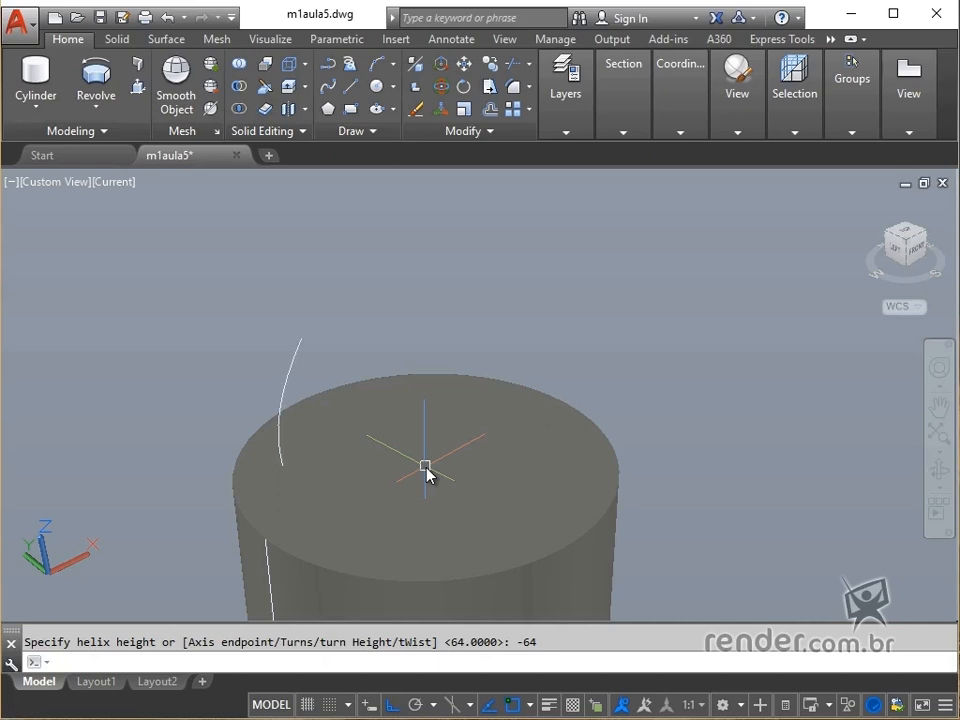
# Draw a circle of radius 2 centred on the helix's upper endpoint above the cylinder
pyautogui.scroll(-5, 428, 480)
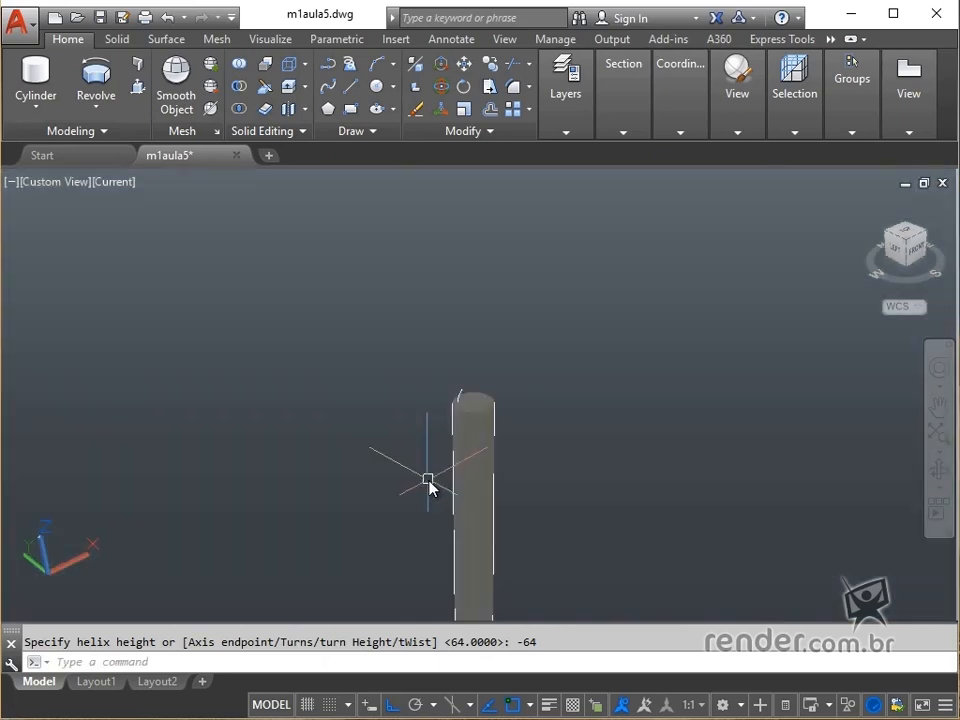
pyautogui.moveTo(450, 506); pyautogui.dragTo(375, 475, button='middle')
pyautogui.scroll(3, 362, 398)
pyautogui.moveTo(362, 390); pyautogui.dragTo(544, 463, button='middle')
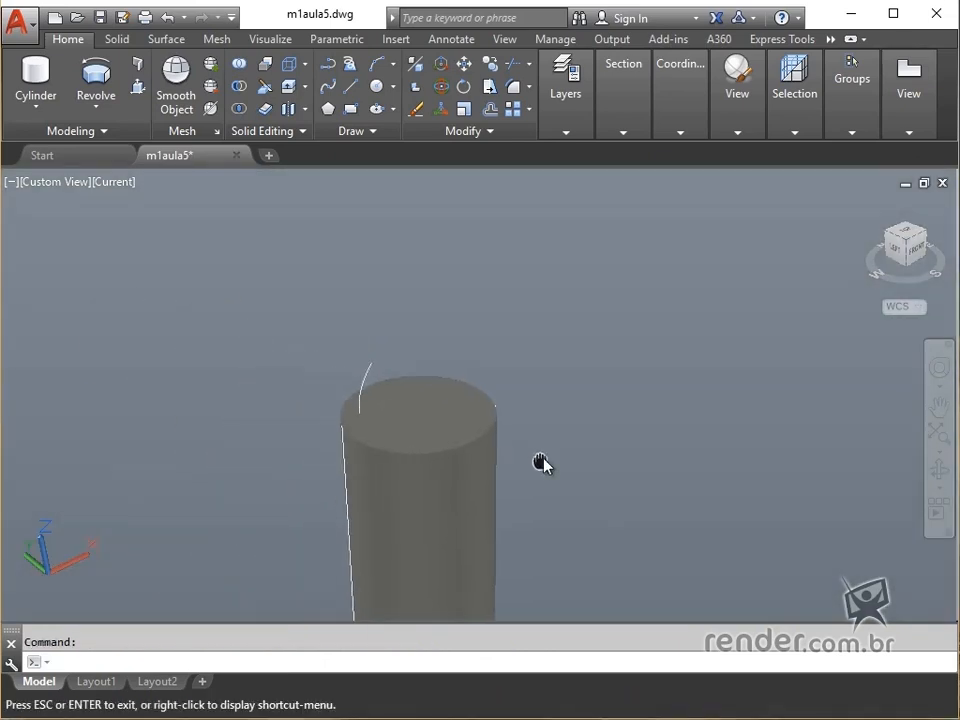
pyautogui.scroll(-2, 515, 455)
pyautogui.scroll(5, 390, 440)
pyautogui.moveTo(393, 441); pyautogui.dragTo(452, 448, button='middle')
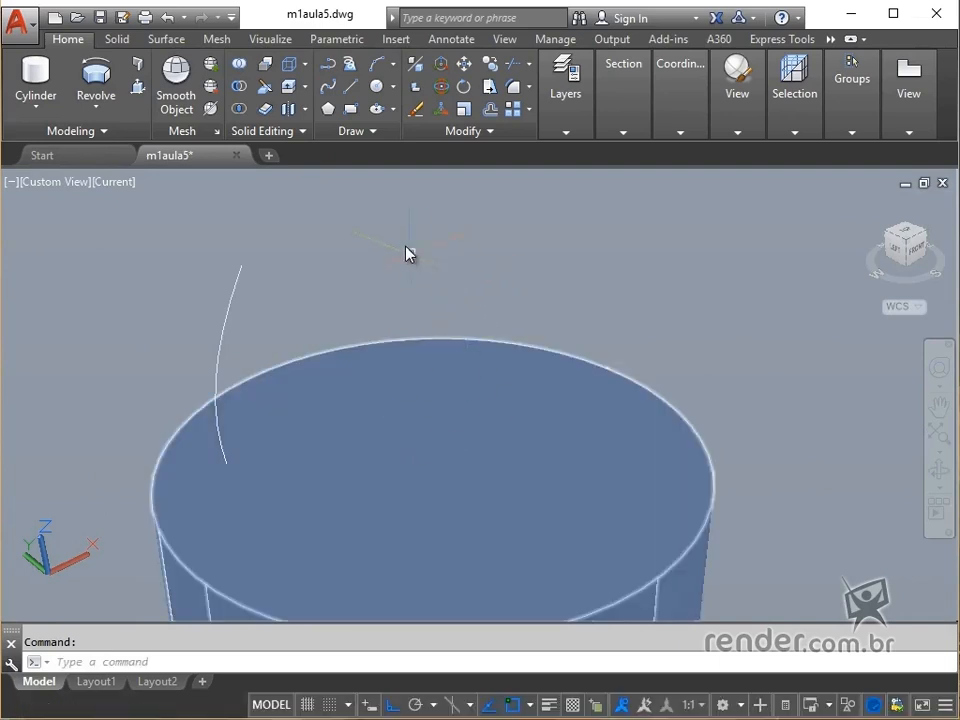
pyautogui.click(377, 90)
pyautogui.click(241, 265)
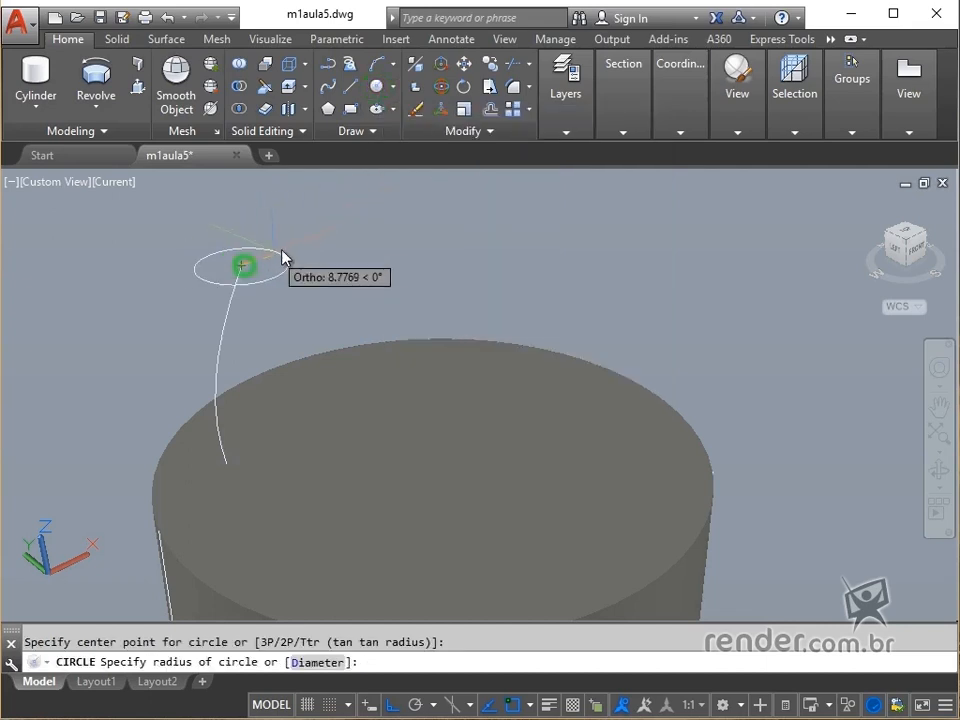
pyautogui.write('2')
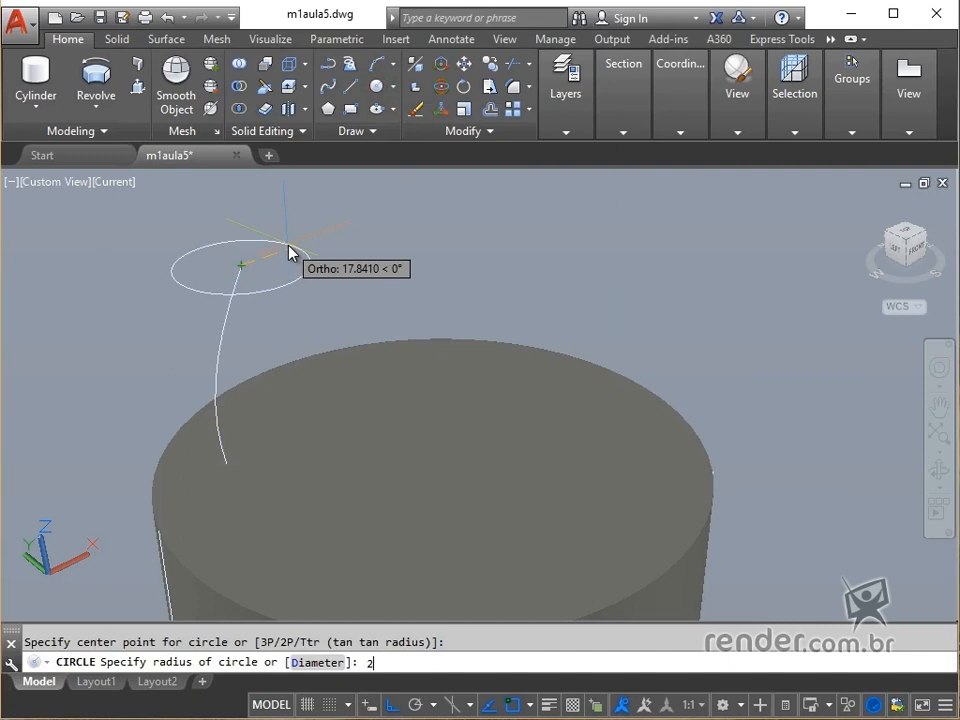
pyautogui.press('Return')
# Sweep the circle along the helix to form a solid coiling around the cylinder
pyautogui.moveTo(288, 251); pyautogui.dragTo(298, 274, button='middle')
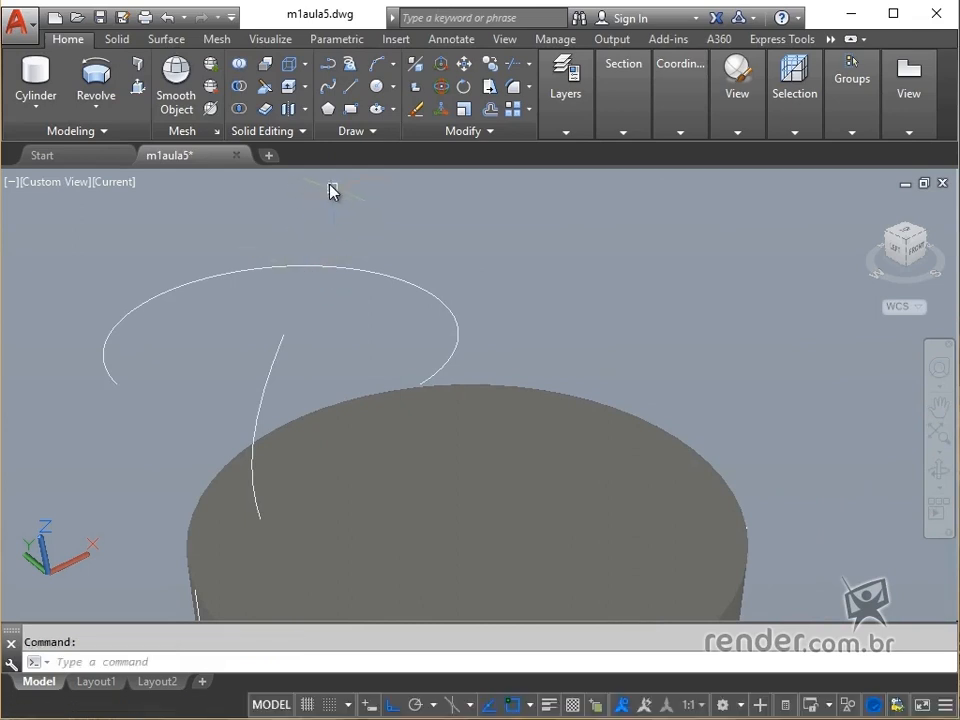
pyautogui.click(100, 108)
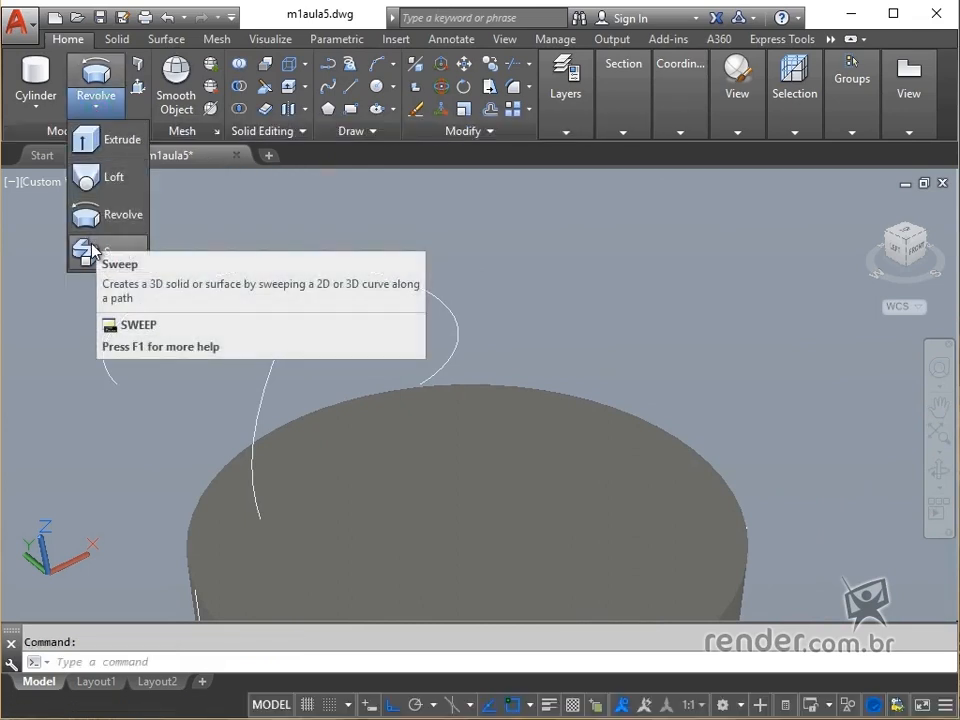
pyautogui.click(90, 250)
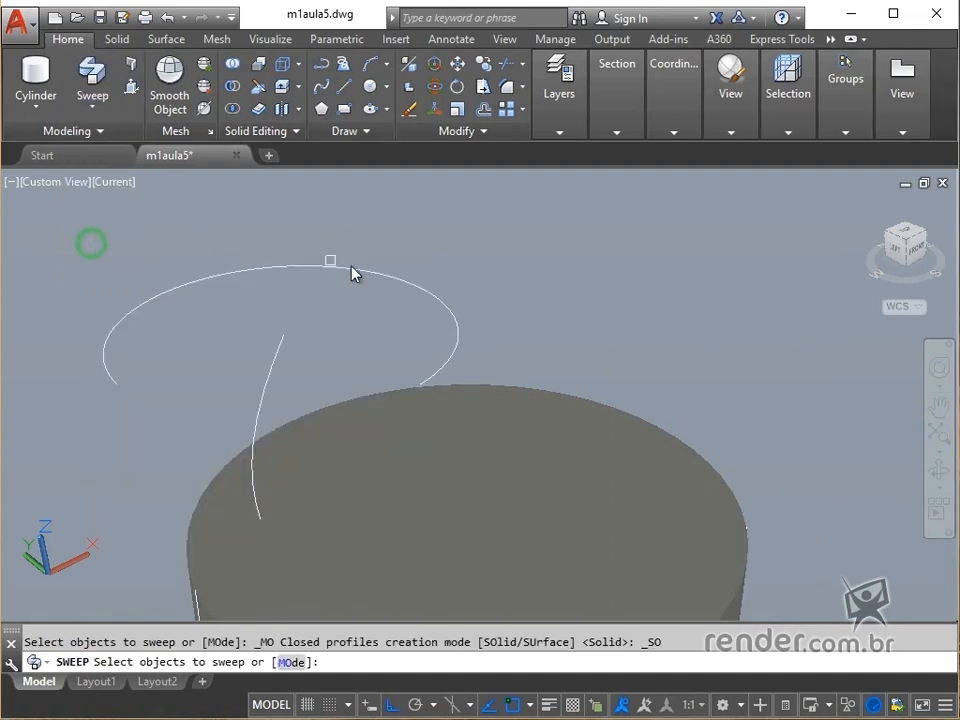
pyautogui.click(443, 276)
pyautogui.click(408, 299)
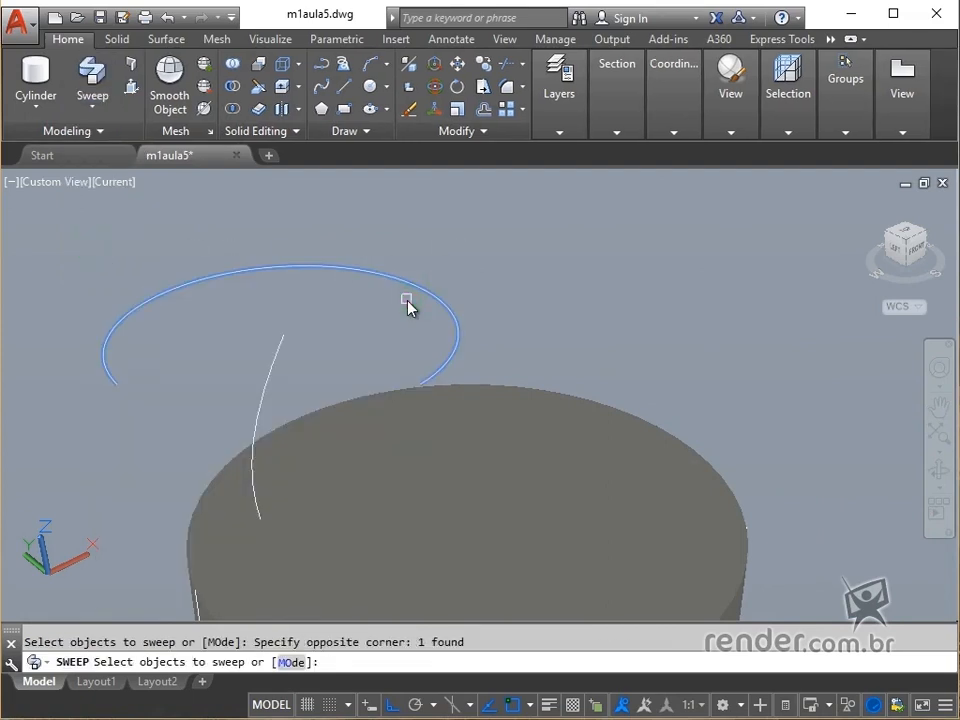
pyautogui.press('Return')
pyautogui.click(277, 351)
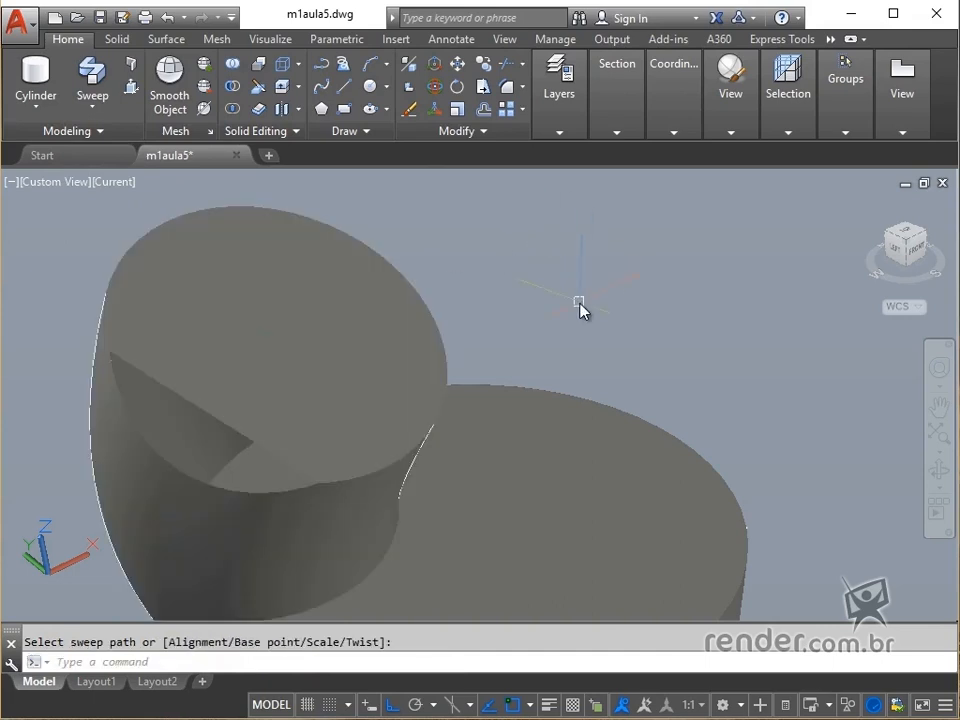
# Rotate a copy of the helical swept solid by 180 degrees about the centre of the cylinder's top face
pyautogui.scroll(-5, 580, 310)
pyautogui.keyDown('shift'); pyautogui.moveTo(570, 313); pyautogui.dragTo(465, 405, button='middle'); pyautogui.keyUp('shift')
pyautogui.scroll(5, 436, 372)
pyautogui.scroll(-5, 465, 405)
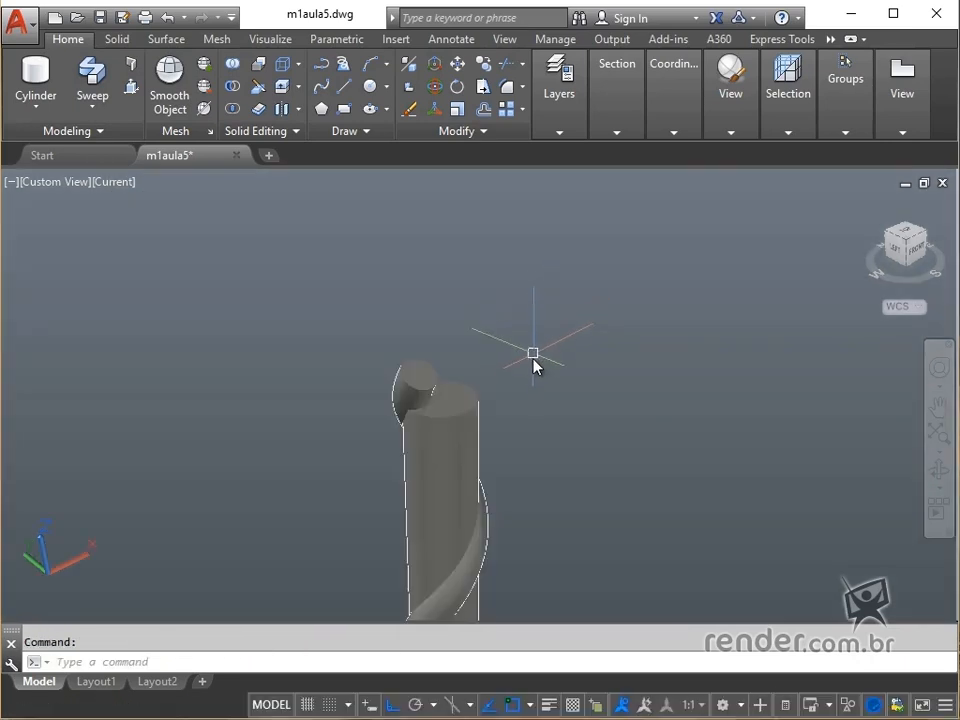
pyautogui.scroll(3, 531, 372)
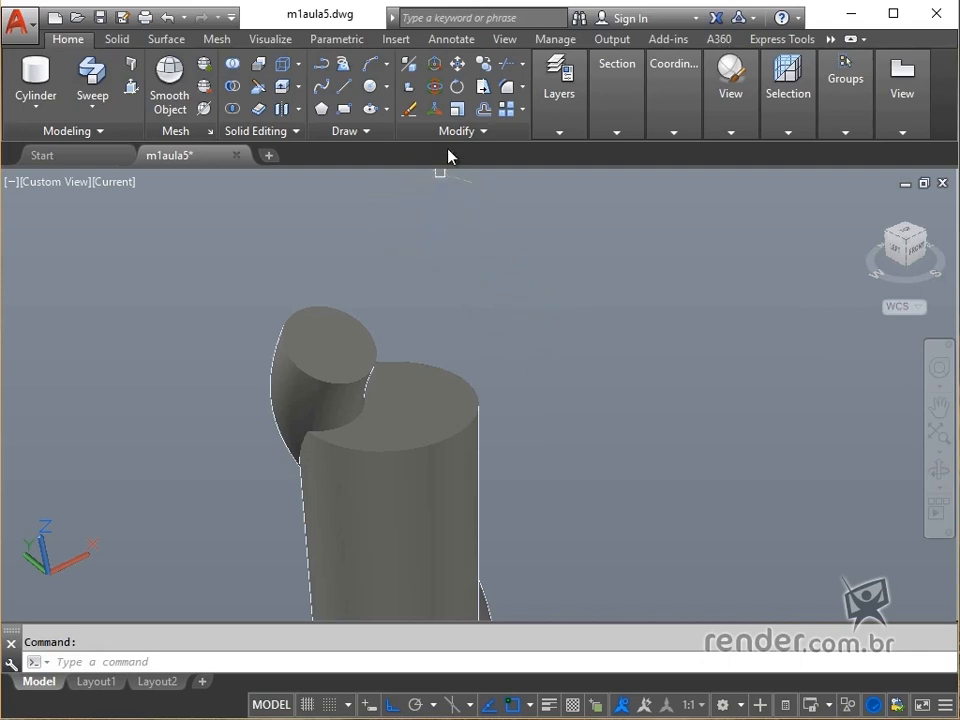
pyautogui.click(457, 88)
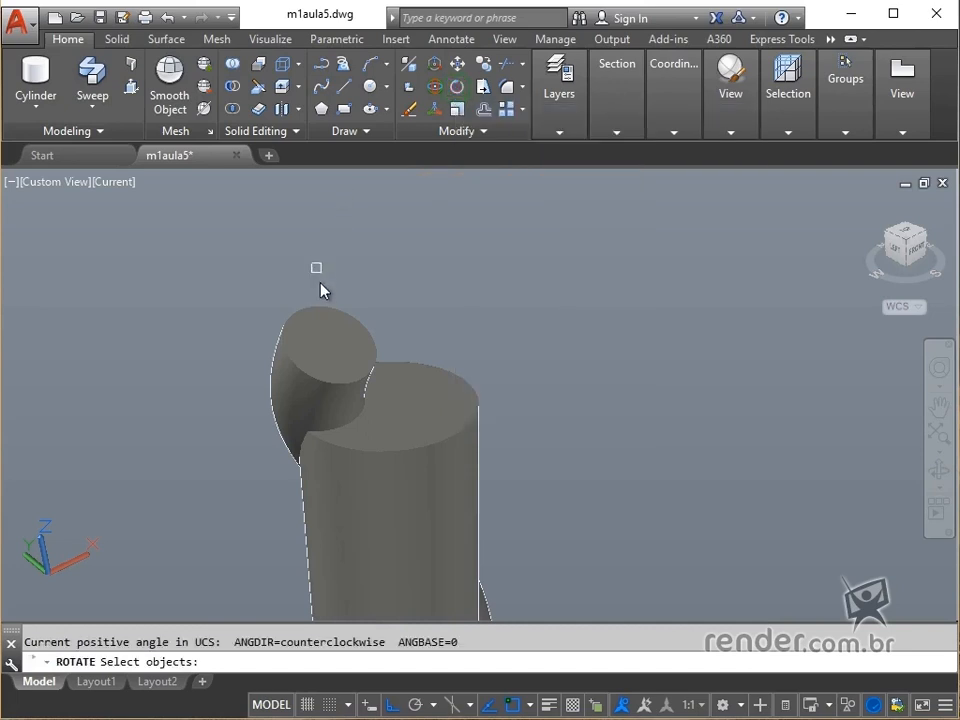
pyautogui.click(328, 326)
pyautogui.press('Return')
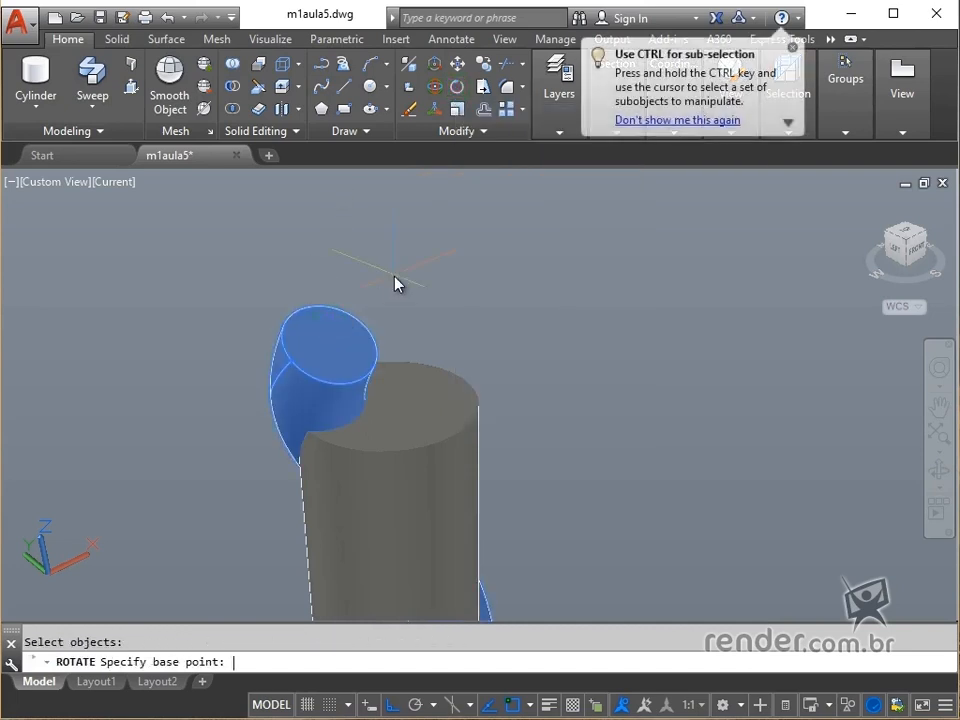
pyautogui.click(391, 409)
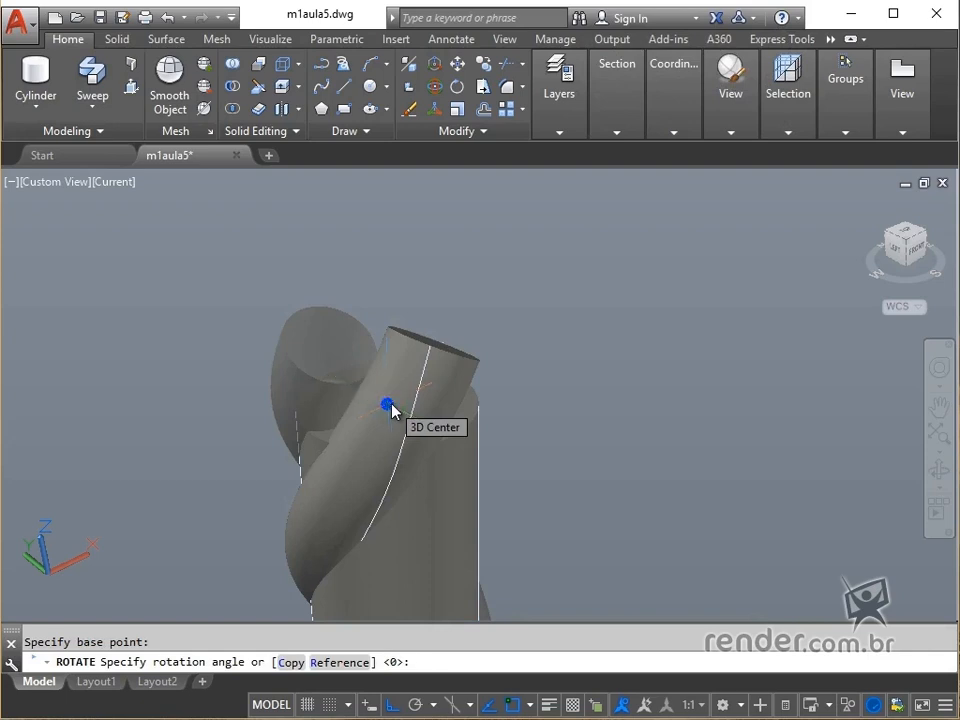
pyautogui.write('c')
pyautogui.press('Return')
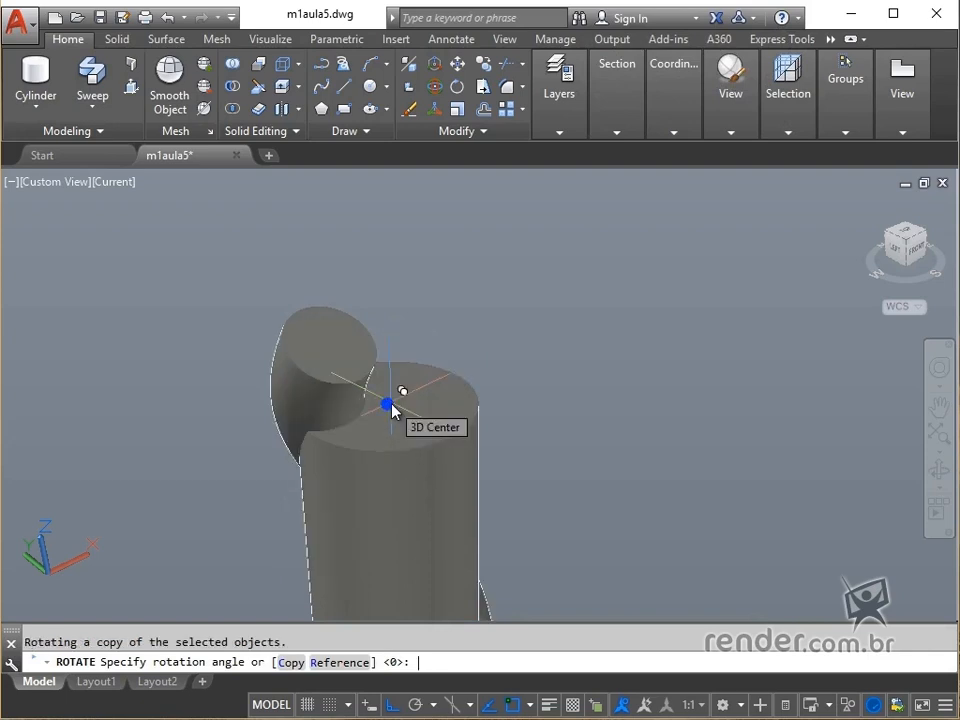
pyautogui.write('180')
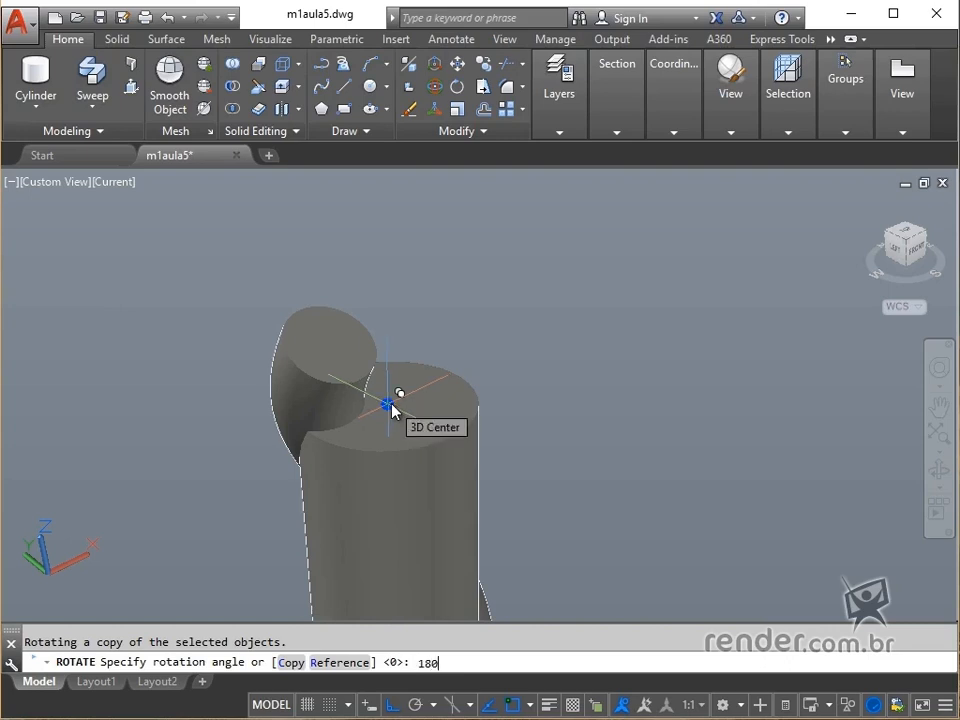
pyautogui.press('Return')
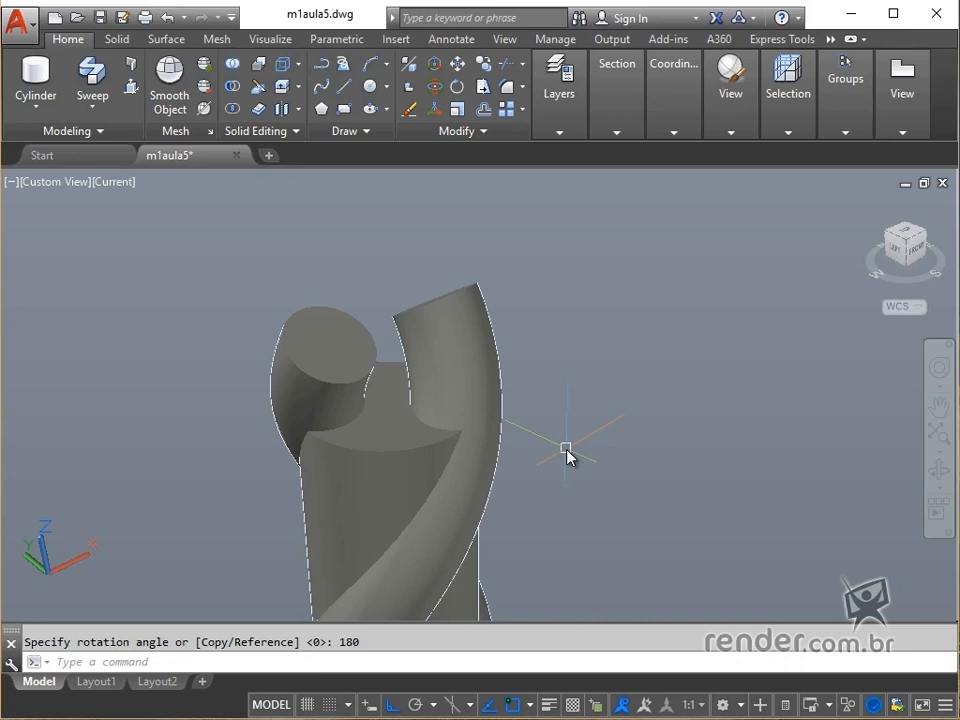
# Subtract both helical swept solids from the cylinder to cut two spiral flutes
pyautogui.click(231, 90)
pyautogui.click(376, 480)
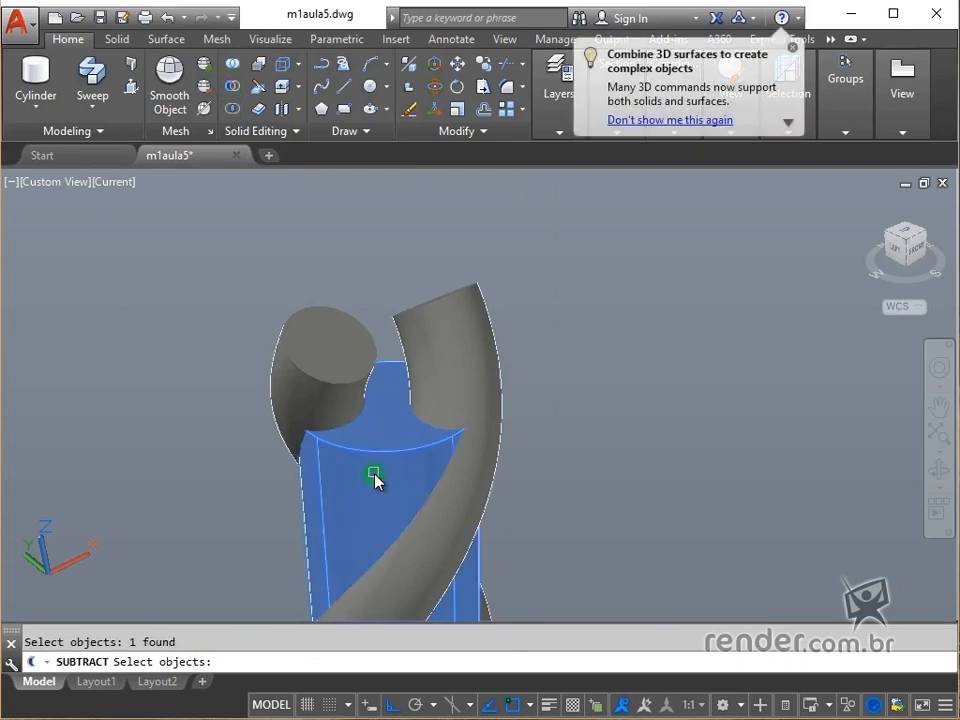
pyautogui.press('Return')
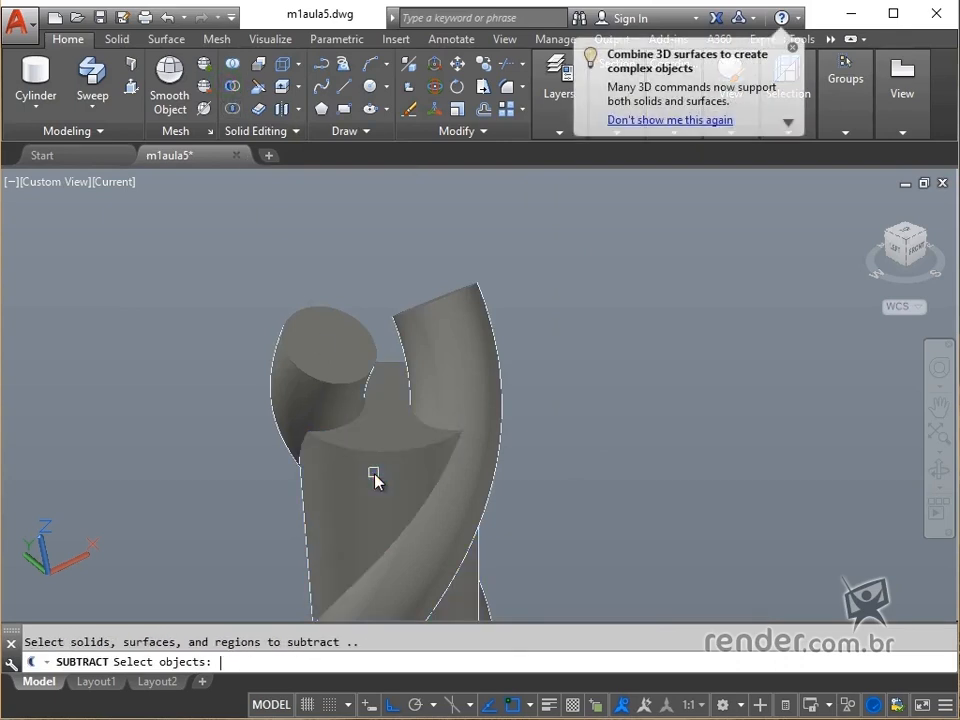
pyautogui.click(294, 355)
pyautogui.click(465, 343)
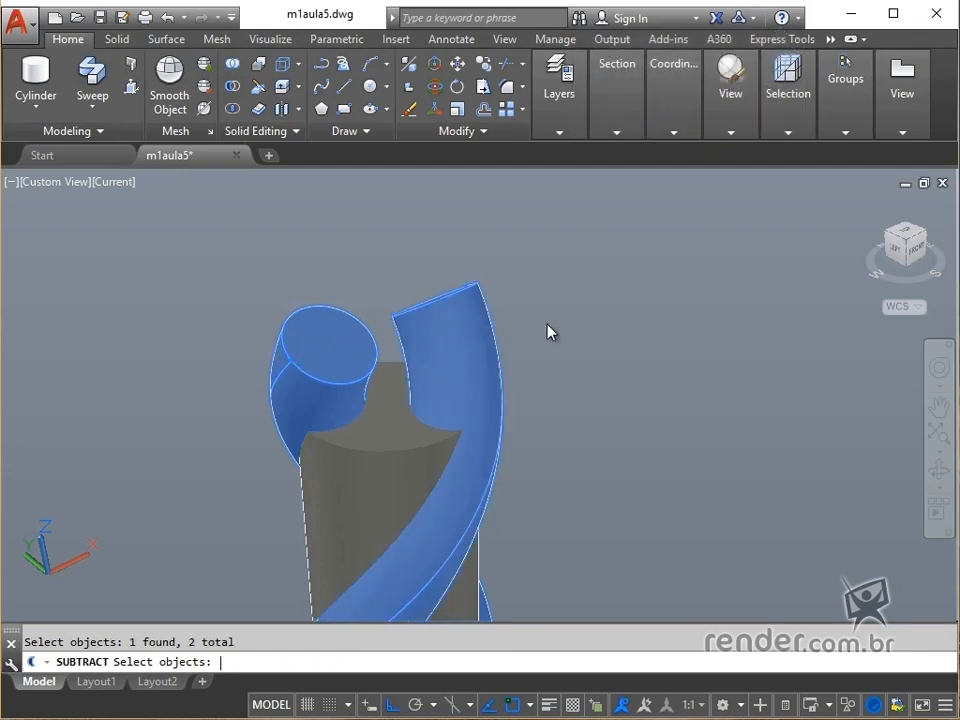
pyautogui.press('Return')
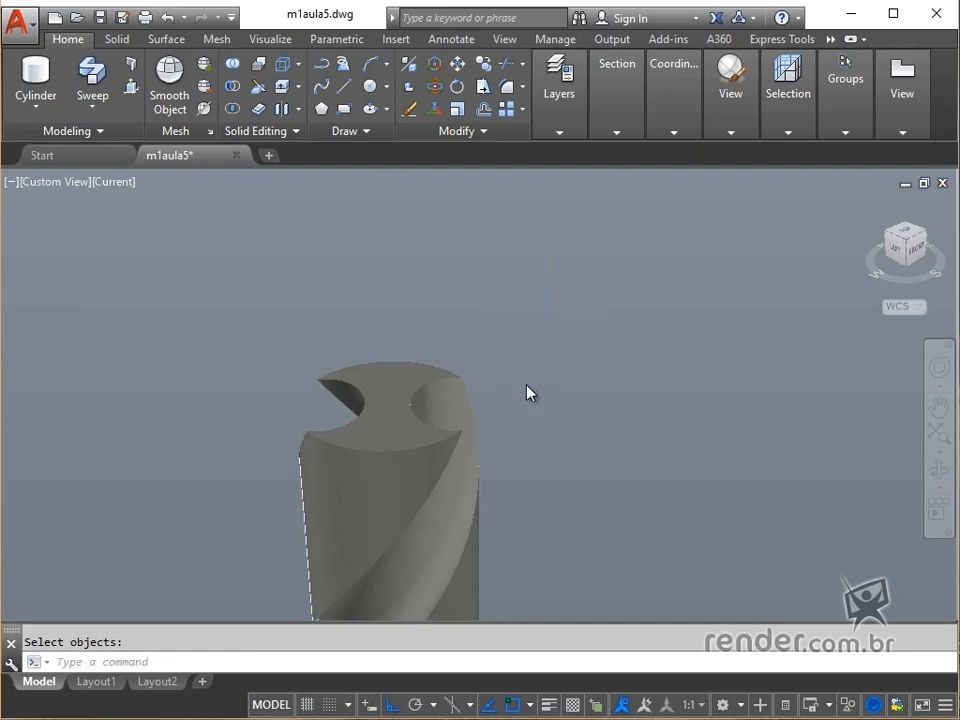
# Switch the fluted cylinder to the preset Front view
pyautogui.scroll(-4, 526, 387)
pyautogui.moveTo(526, 387); pyautogui.dragTo(506, 317, button='middle')
pyautogui.scroll(-3, 473, 389)
pyautogui.keyDown('shift'); pyautogui.moveTo(411, 445); pyautogui.dragTo(537, 402, button='middle'); pyautogui.keyUp('shift')
pyautogui.scroll(5, 510, 448)
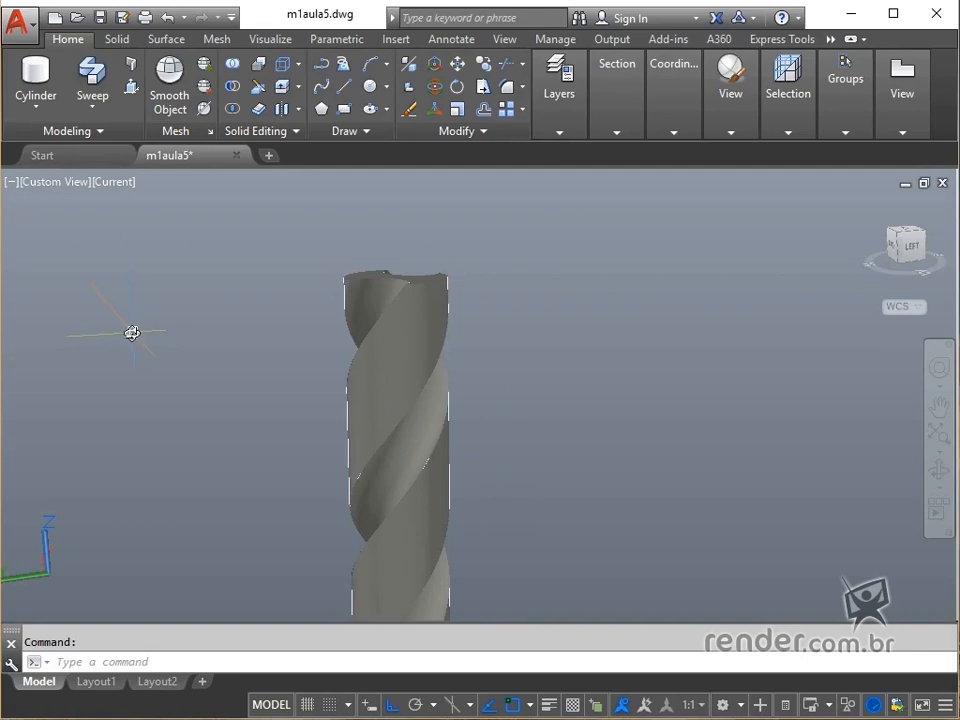
pyautogui.click(64, 184)
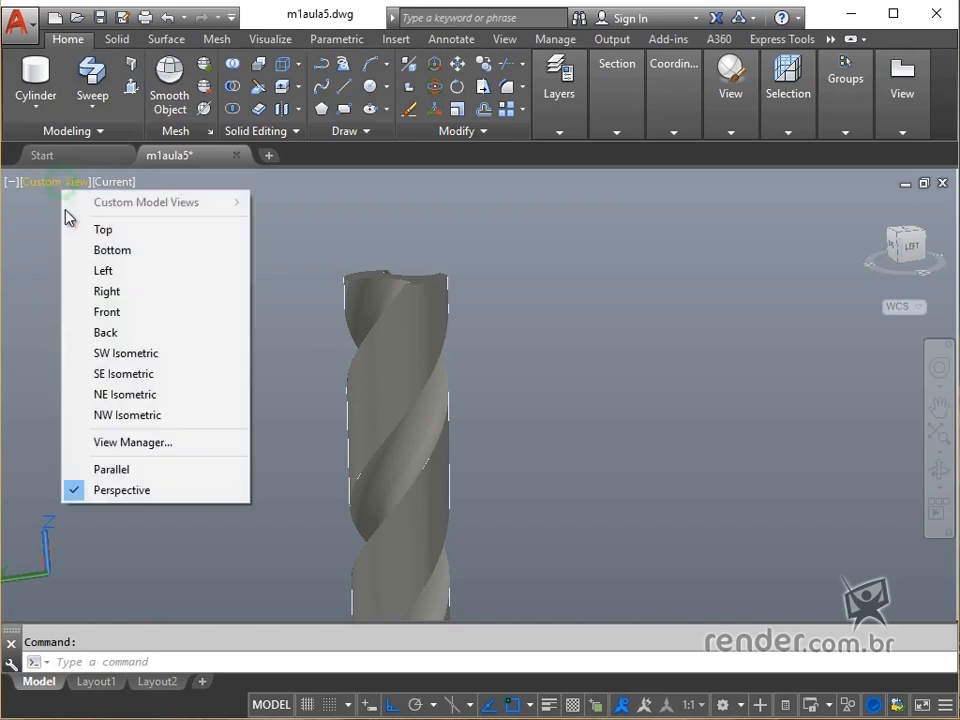
pyautogui.click(114, 312)
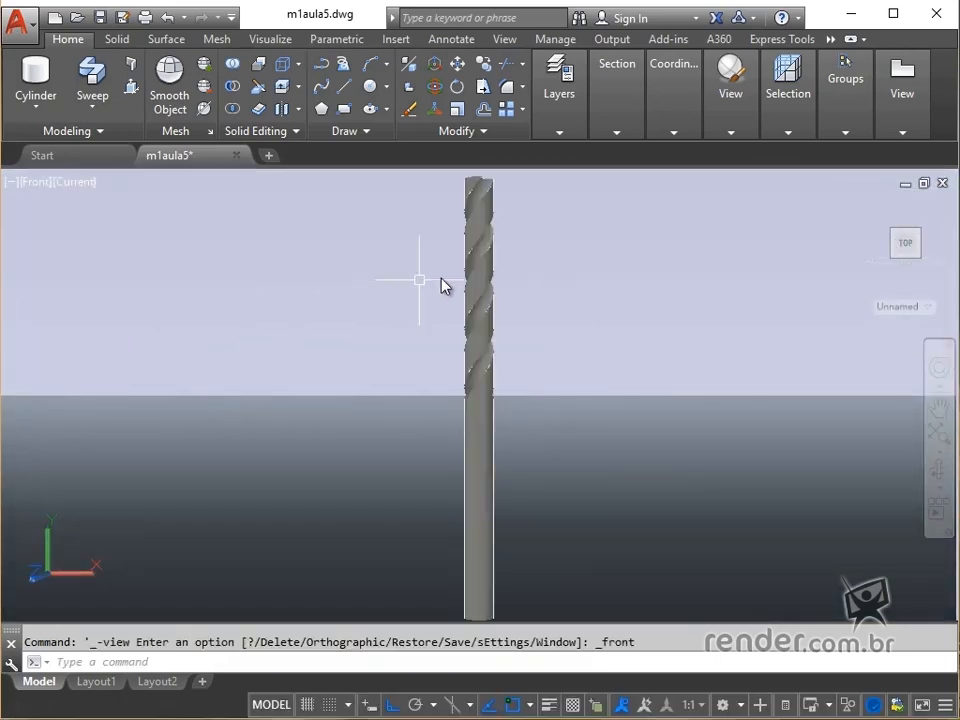
pyautogui.scroll(3, 443, 290)
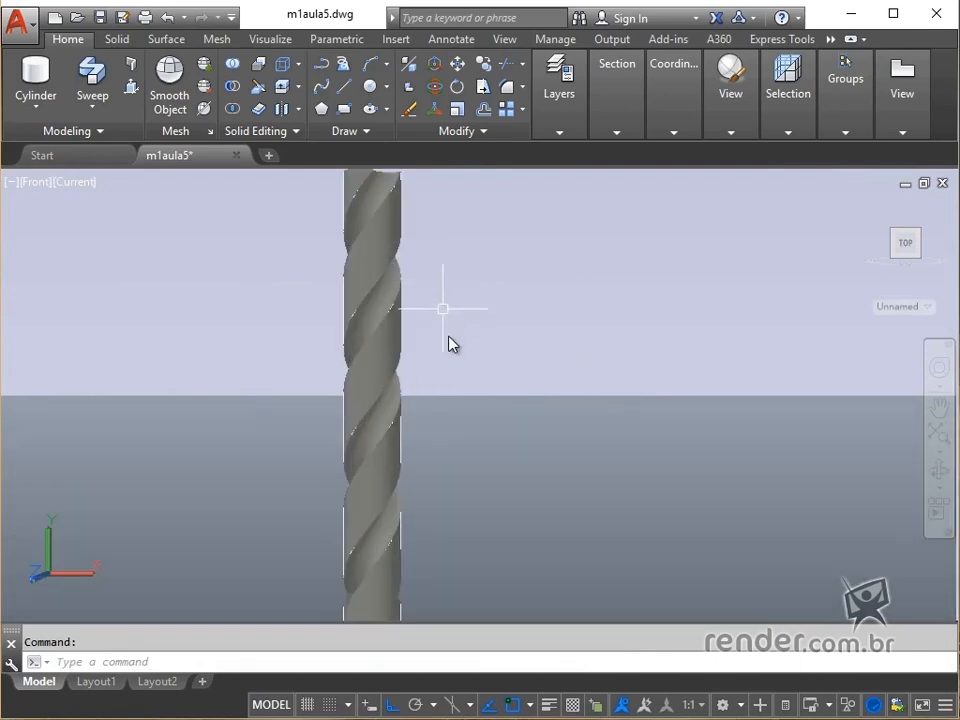
pyautogui.moveTo(449, 337); pyautogui.dragTo(462, 434, button='middle')
pyautogui.scroll(3, 390, 246)
pyautogui.moveTo(390, 262); pyautogui.dragTo(448, 484, button='middle')
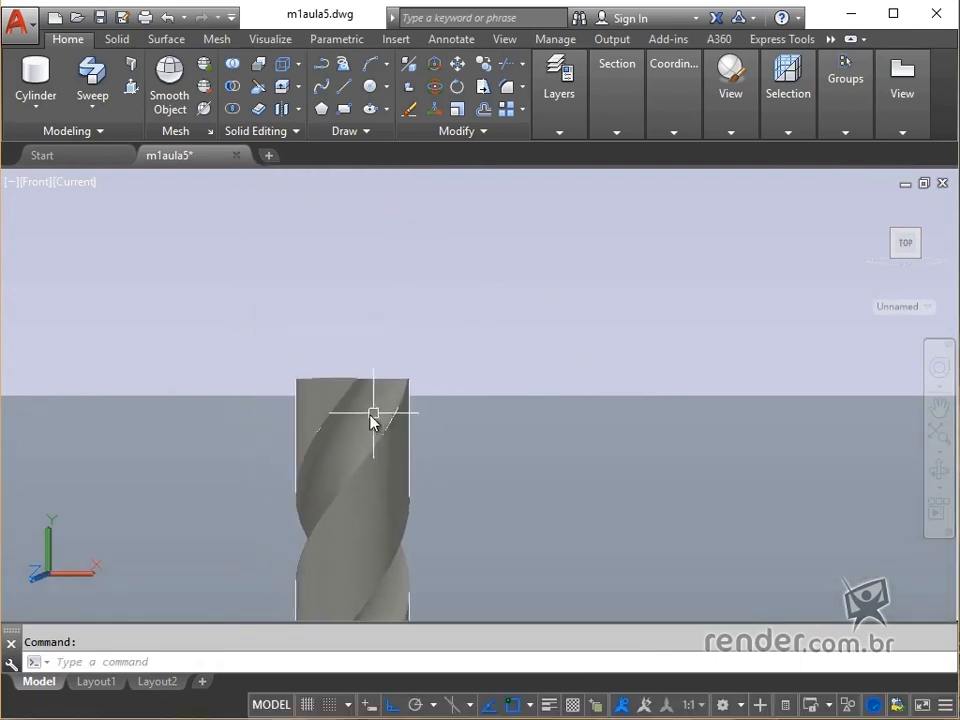
pyautogui.scroll(2, 368, 420)
pyautogui.moveTo(364, 409); pyautogui.dragTo(411, 399, button='middle')
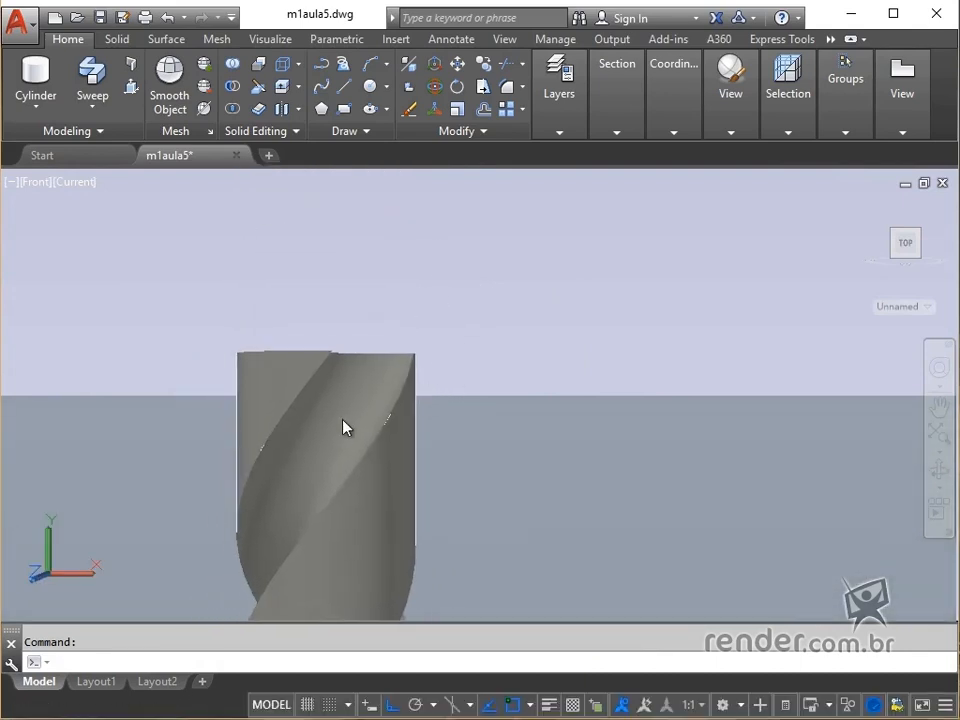
pyautogui.scroll(1, 343, 420)
pyautogui.moveTo(341, 416); pyautogui.dragTo(368, 418, button='middle')
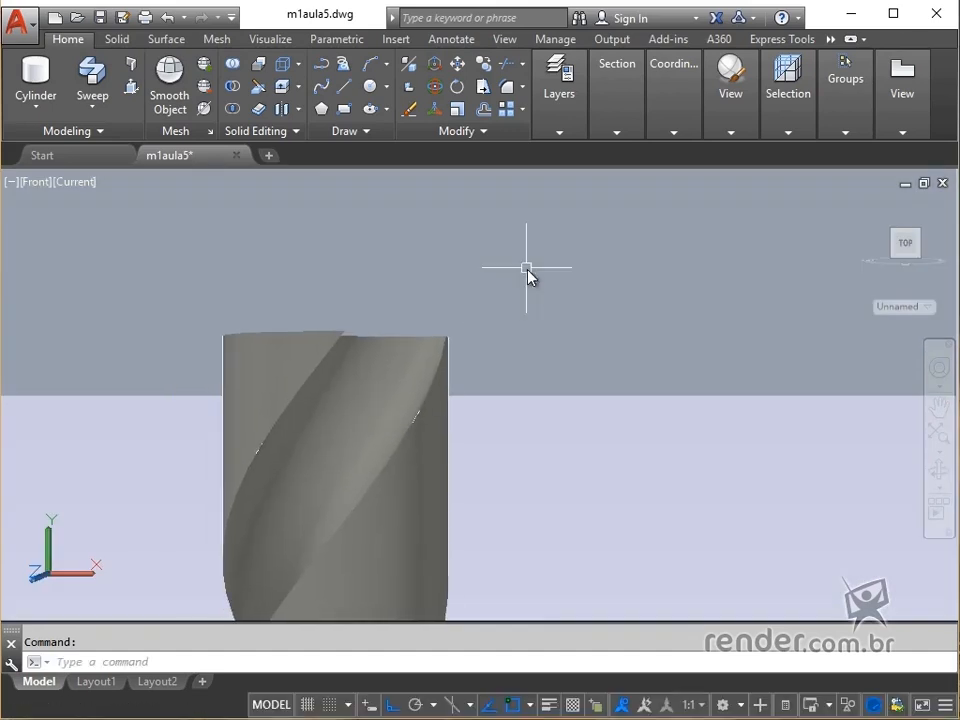
pyautogui.click(344, 68)
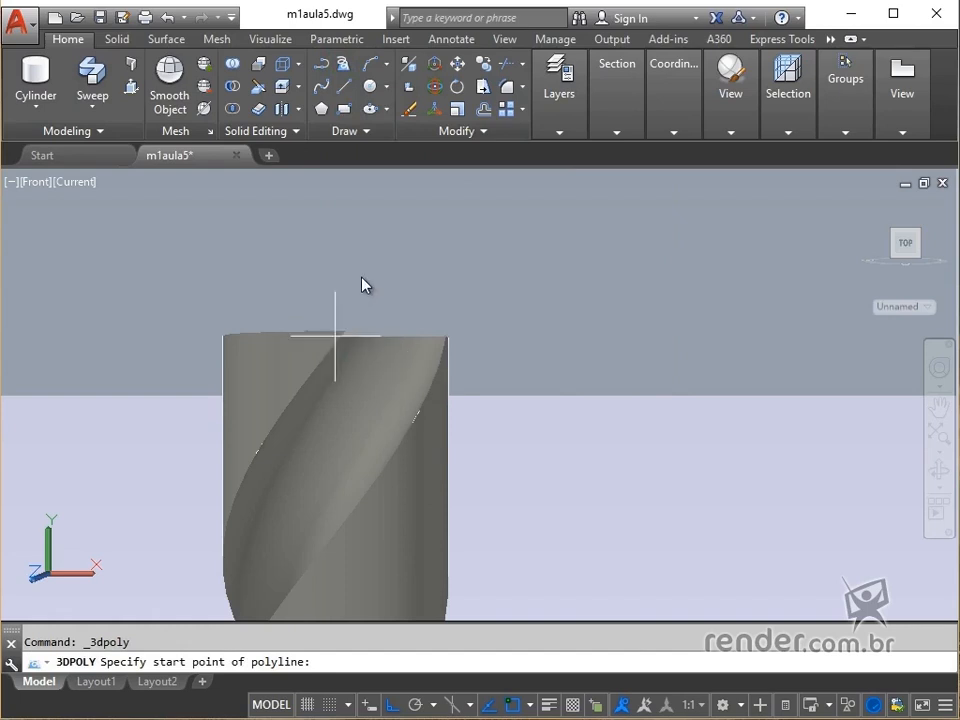
pyautogui.click(336, 336)
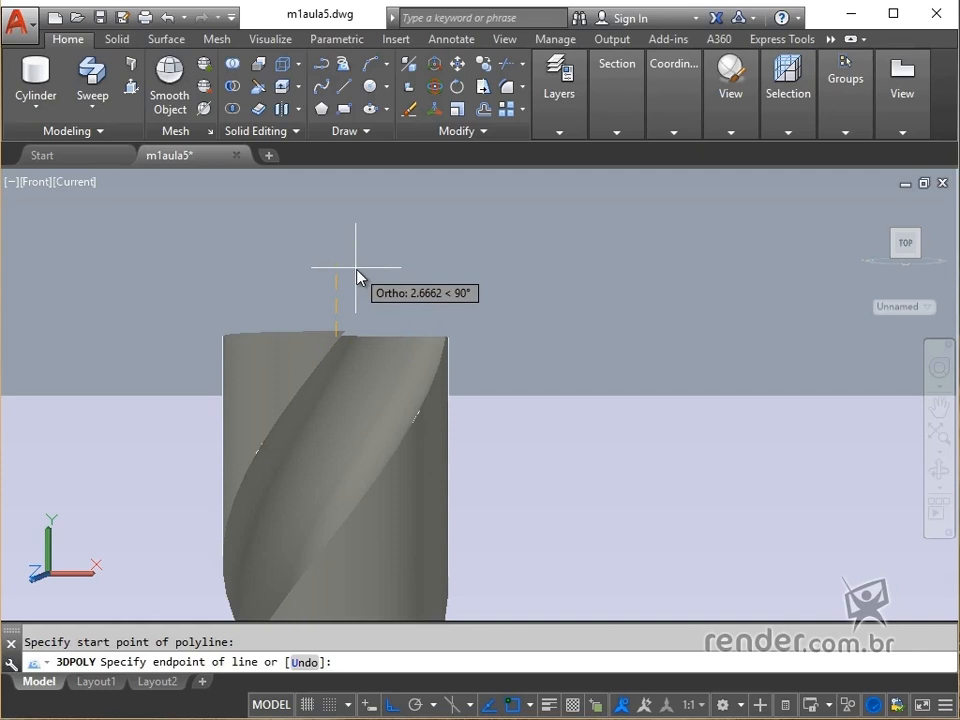
pyautogui.write('@10<330')
pyautogui.press('Return')
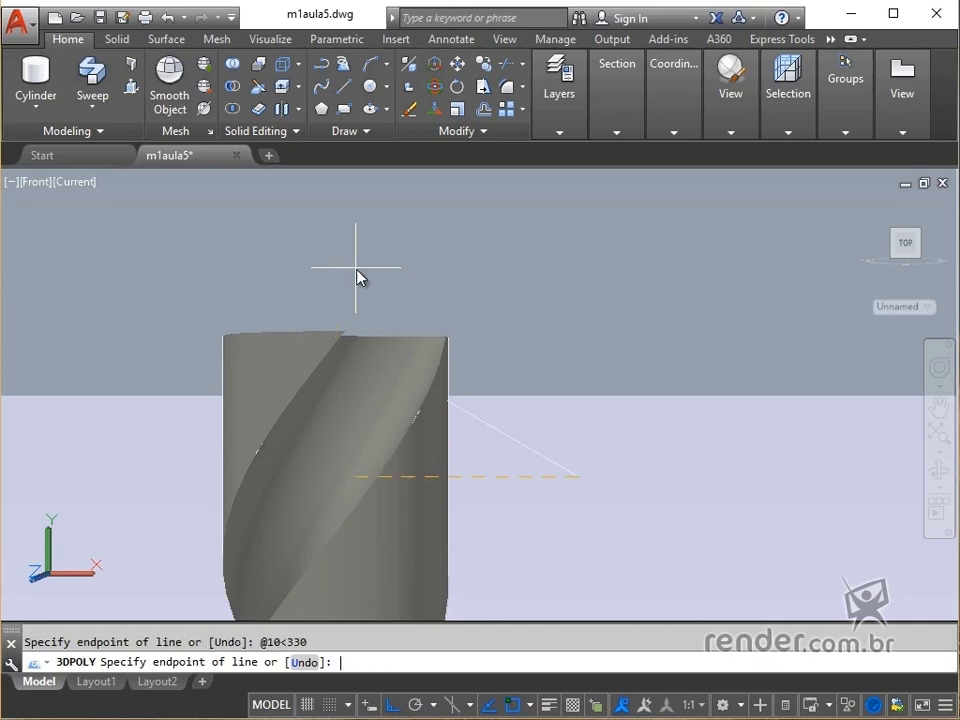
pyautogui.click(560, 204)
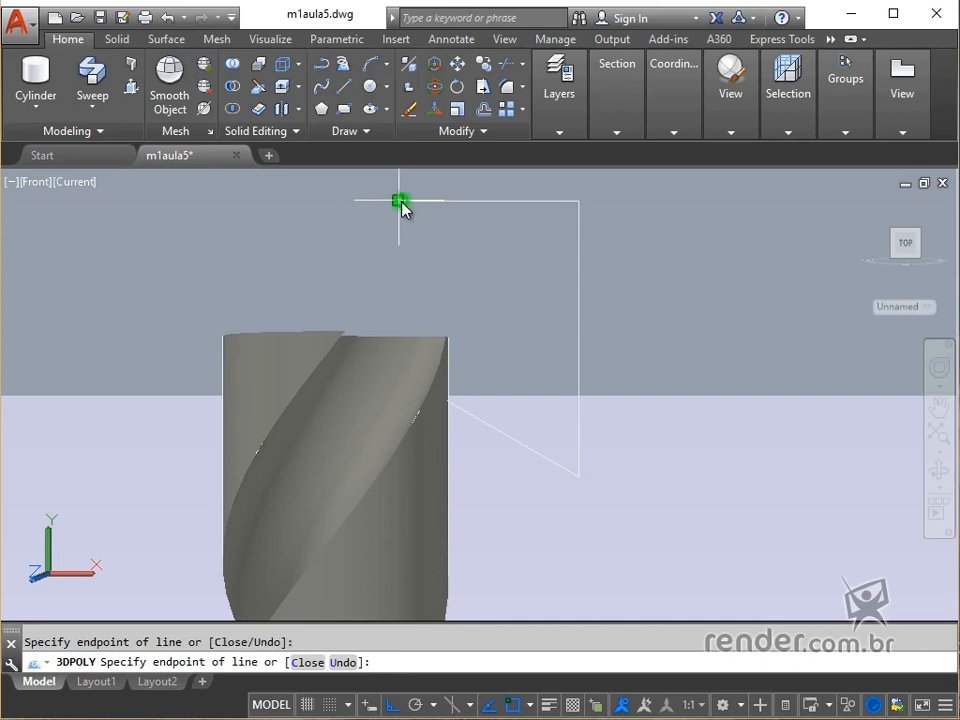
pyautogui.write('c')
pyautogui.press('Return')
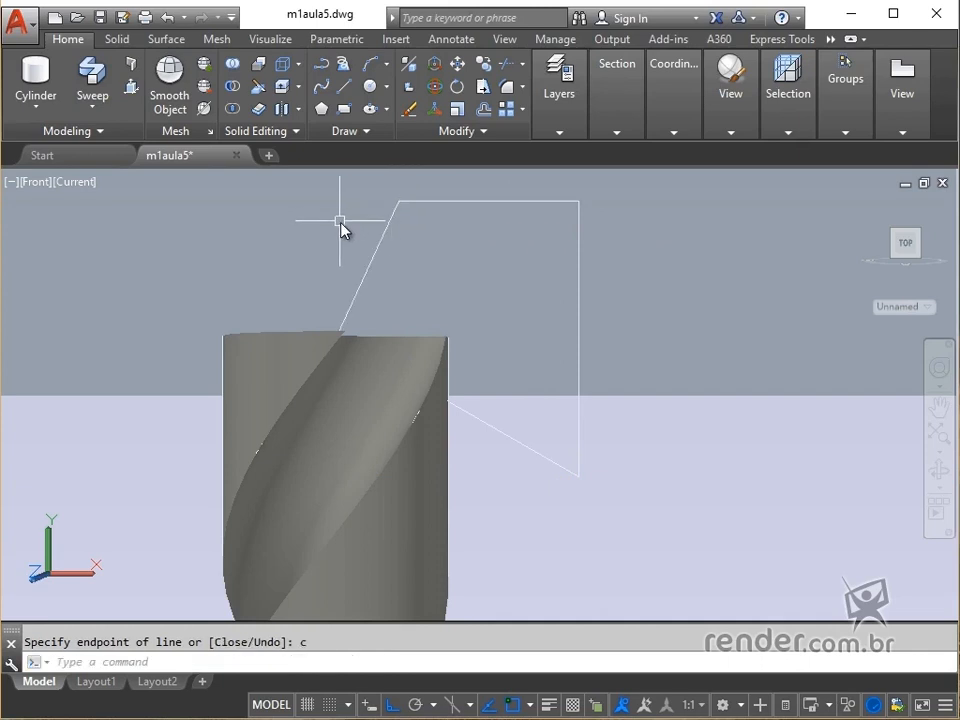
# Revolve the closed polyline 360 degrees into a solid about a vertical axis through the centre of the cylinder's top face
pyautogui.moveTo(341, 229); pyautogui.dragTo(333, 271, button='middle')
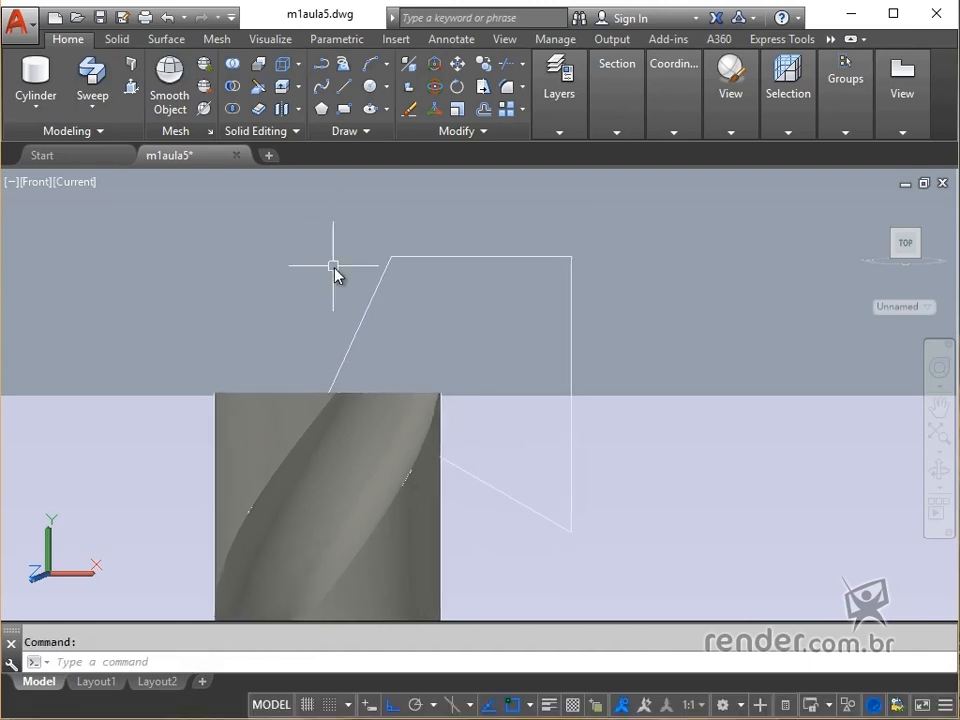
pyautogui.click(91, 108)
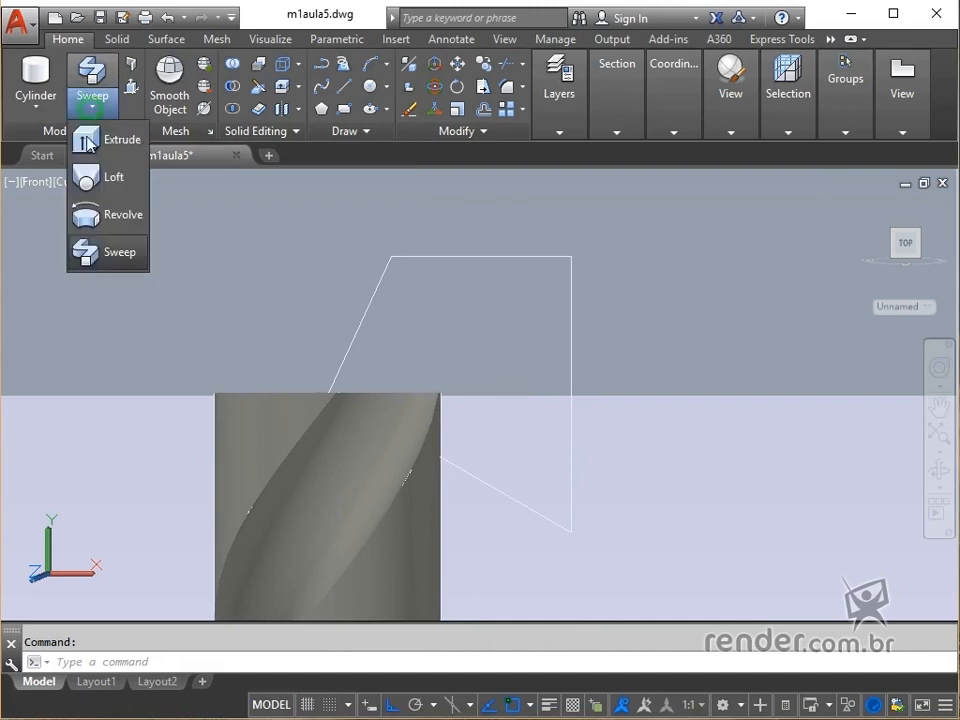
pyautogui.click(88, 218)
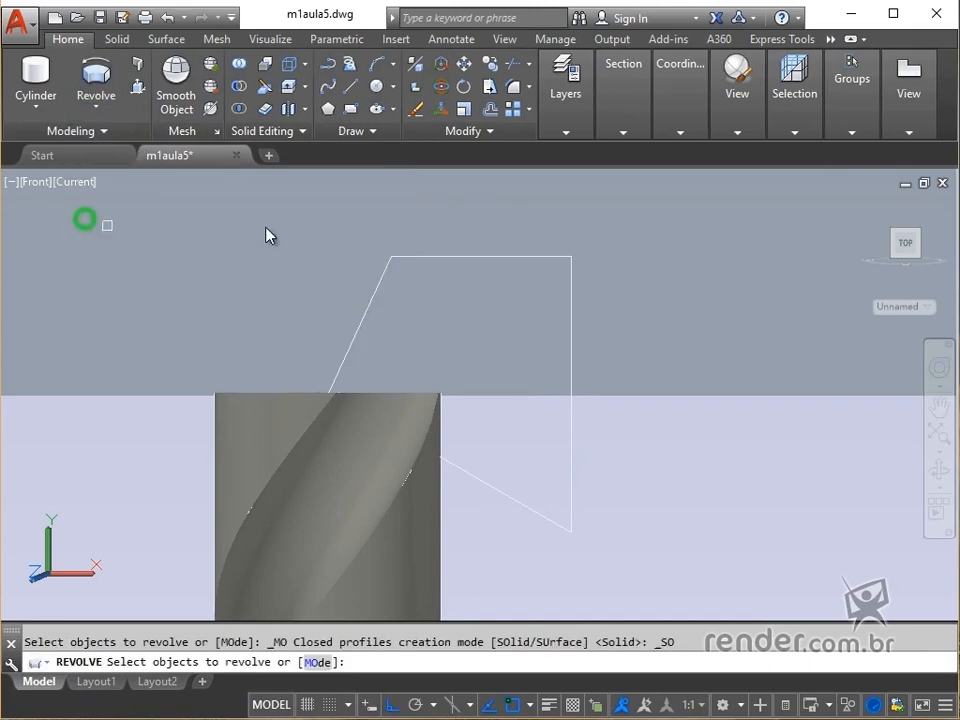
pyautogui.click(645, 212)
pyautogui.click(525, 290)
pyautogui.press('Return')
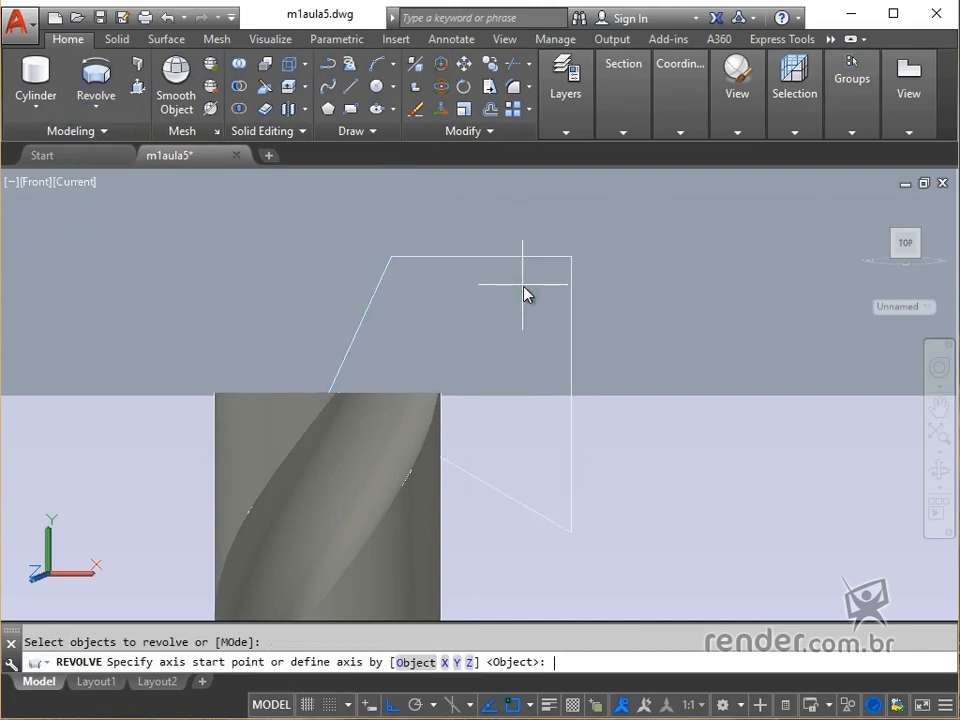
pyautogui.click(332, 392)
pyautogui.click(334, 238)
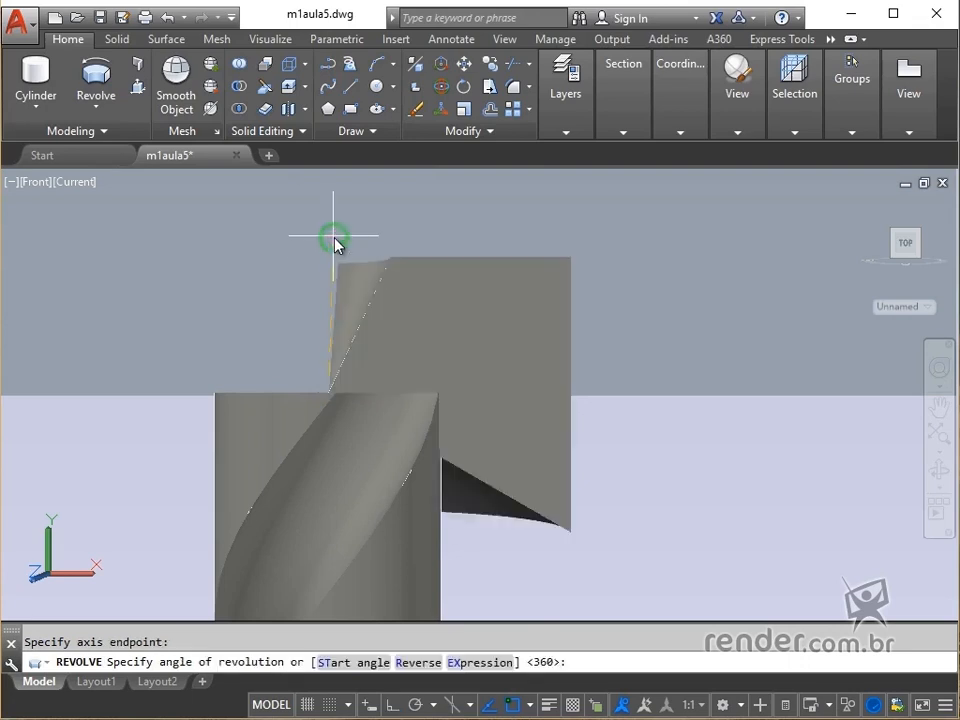
pyautogui.press('Return')
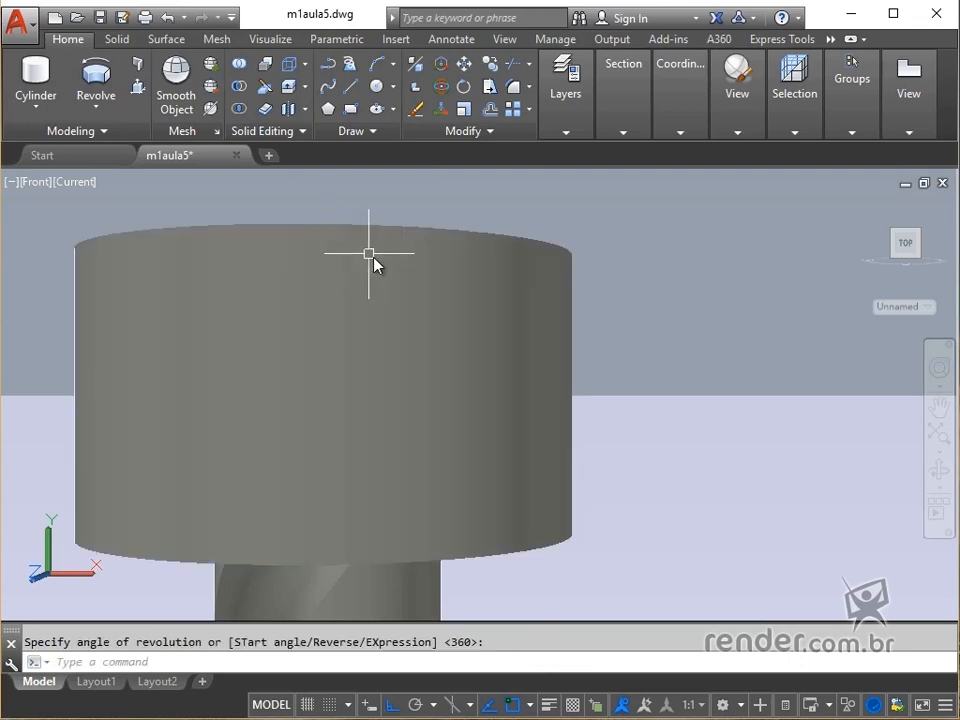
# Subtract the revolved solid from the fluted cylinder to cut its upper end into a conical drill point
pyautogui.scroll(-1, 381, 277)
pyautogui.scroll(-1, 381, 277)
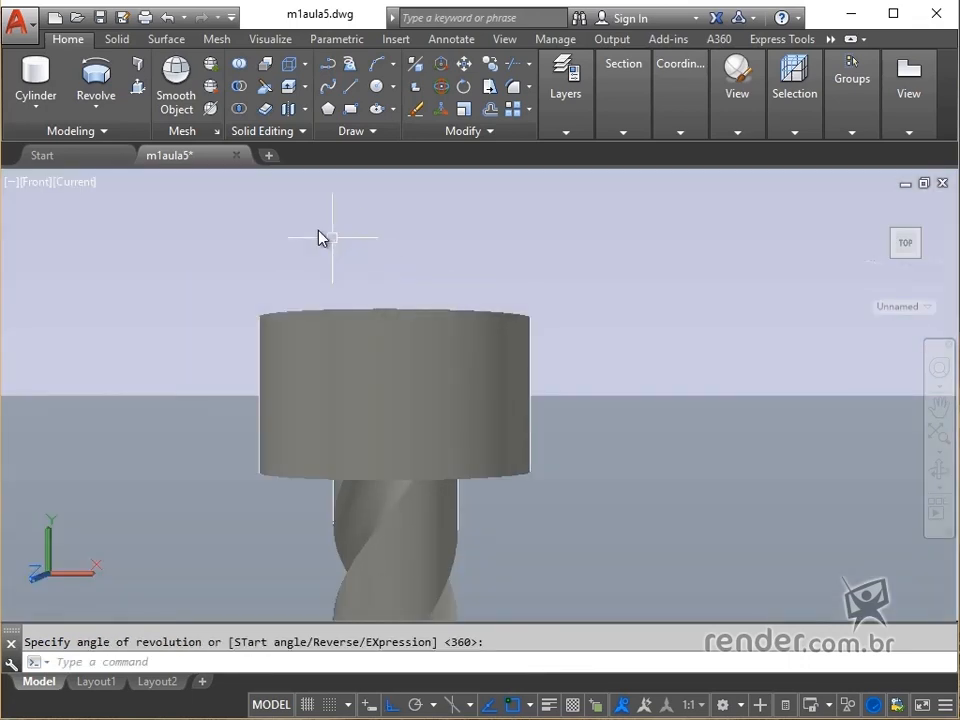
pyautogui.click(239, 86)
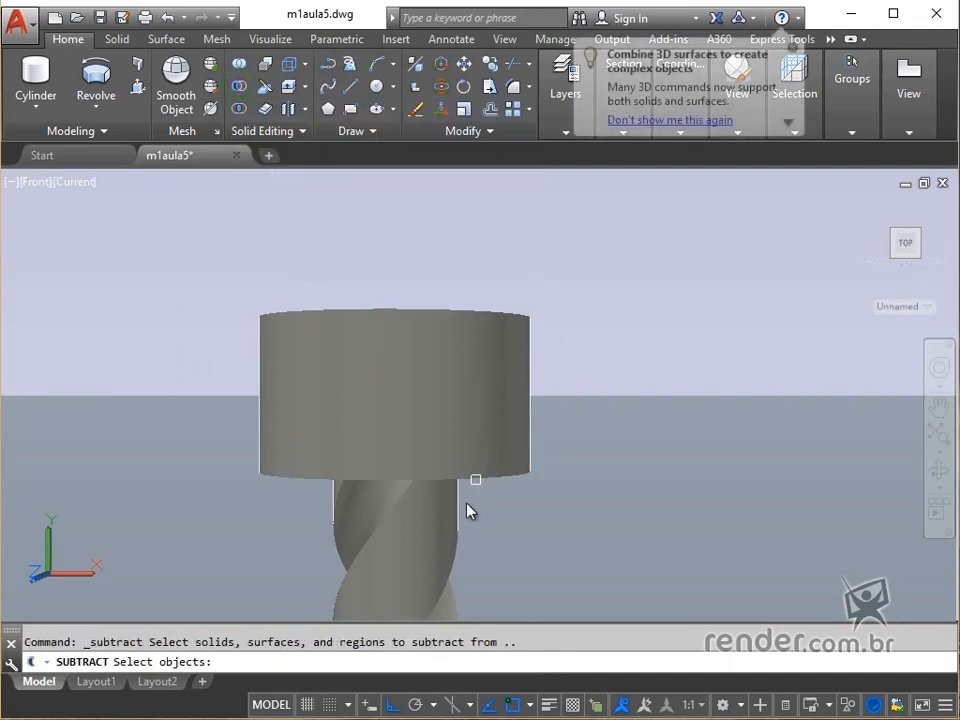
pyautogui.click(446, 536)
pyautogui.press('Return')
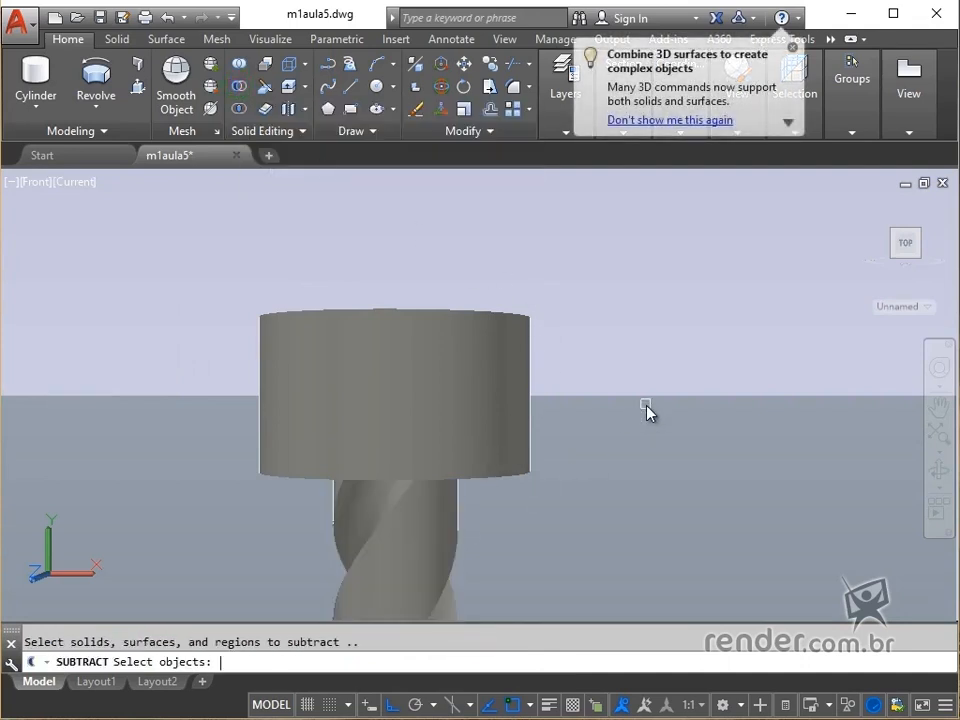
pyautogui.click(540, 343)
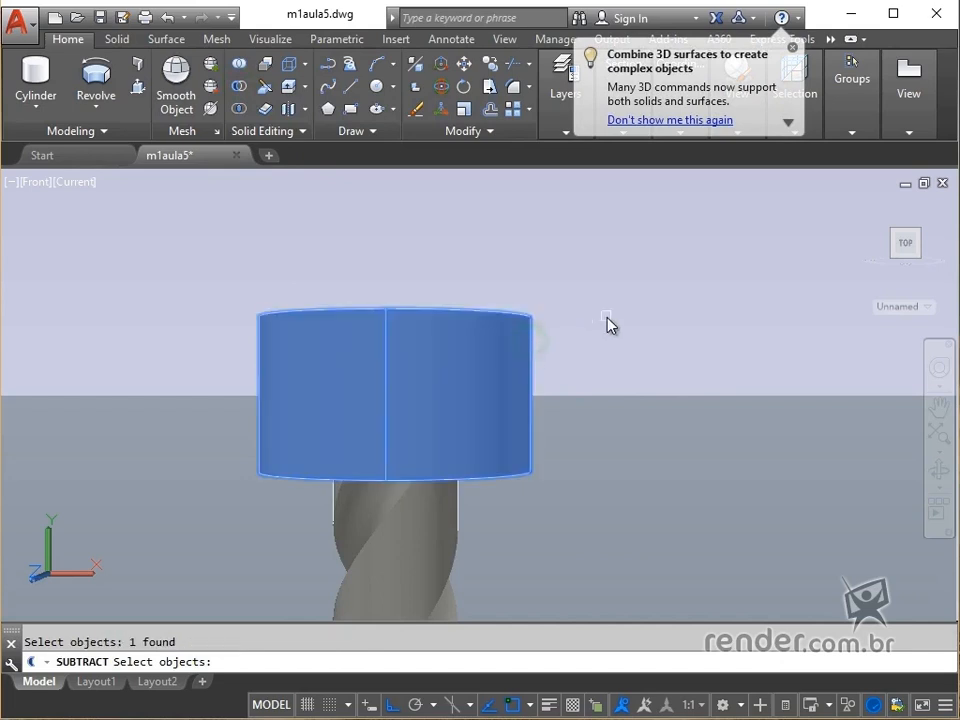
pyautogui.press('Return')
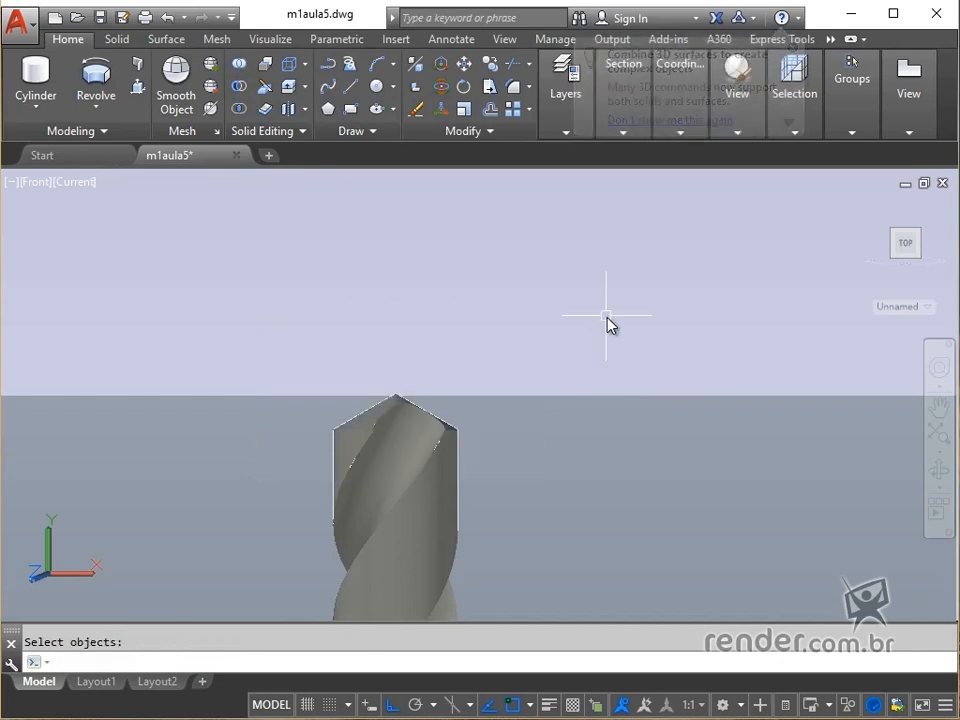
# Examine the conical drill point and the spiral flutes from several sides
pyautogui.moveTo(594, 437); pyautogui.dragTo(565, 375, button='middle')
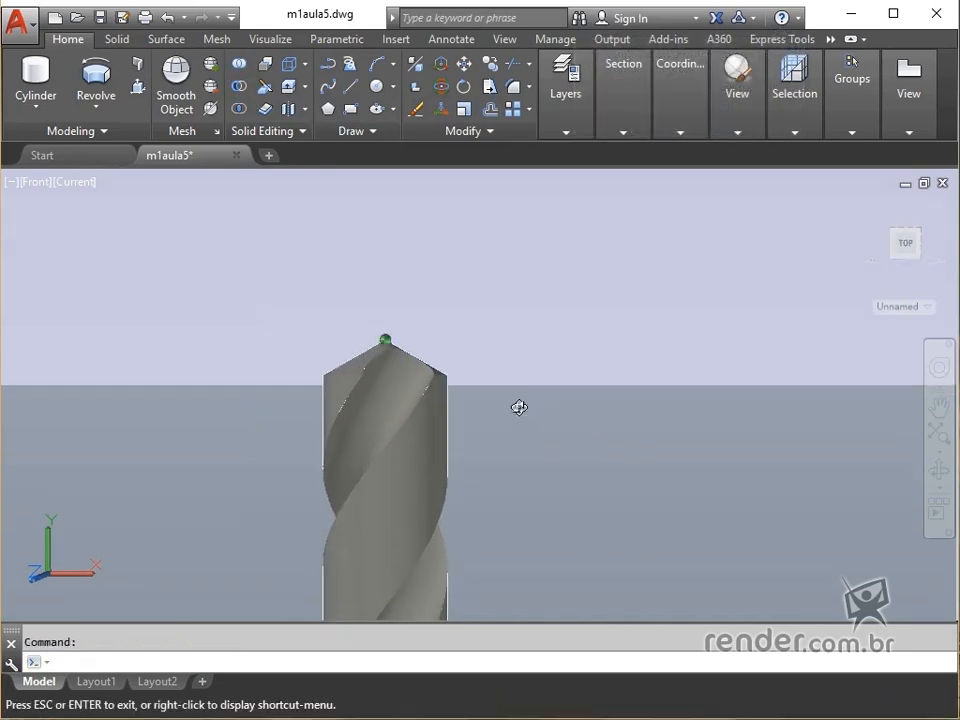
pyautogui.keyDown('shift'); pyautogui.moveTo(519, 407); pyautogui.dragTo(814, 501, button='middle'); pyautogui.keyUp('shift')
pyautogui.keyDown('shift'); pyautogui.moveTo(682, 479); pyautogui.dragTo(230, 396, button='middle'); pyautogui.keyUp('shift')
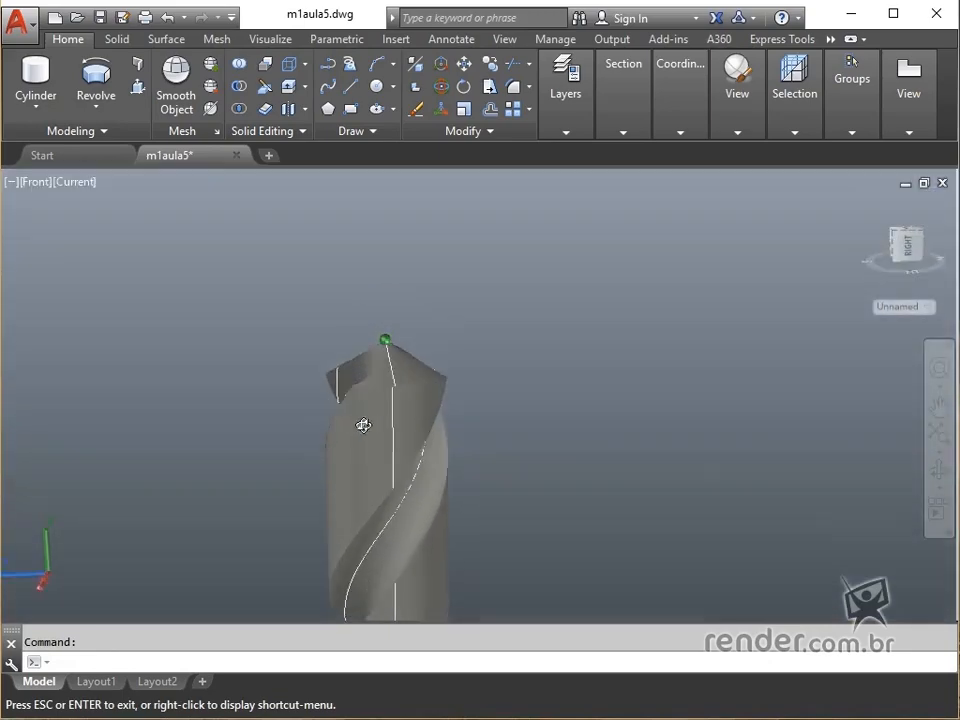
pyautogui.keyDown('shift'); pyautogui.moveTo(364, 424); pyautogui.dragTo(433, 435, button='middle'); pyautogui.keyUp('shift')
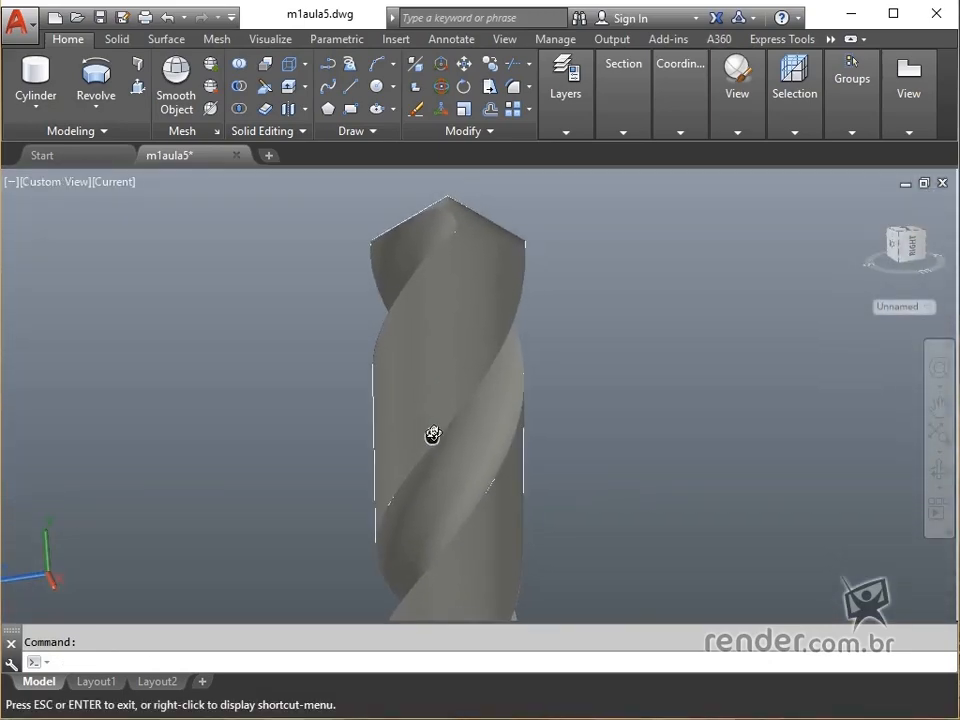